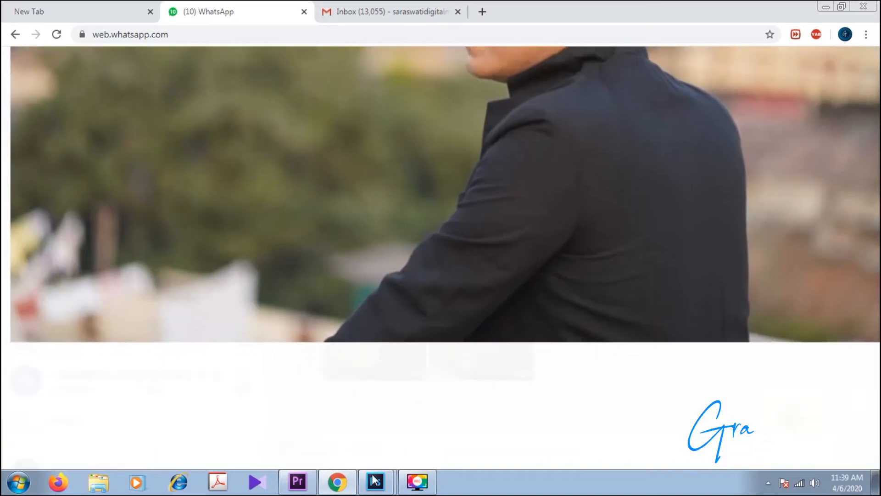
Step: Switch to Photoshop, paste the copied portrait photo above Video Group 1, and maximize the document window
{"action": "left_click", "coordinate": [344, 436]}
{"action": "key", "text": "space"}
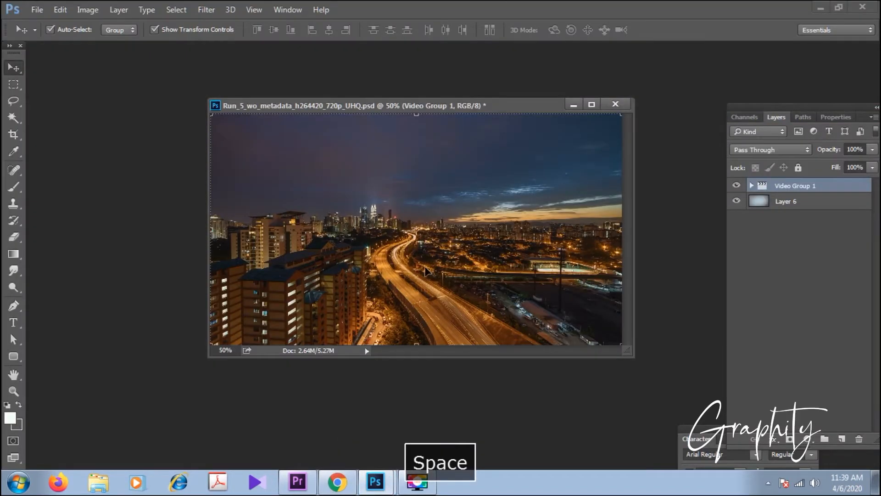
{"action": "key", "text": "ctrl+v"}
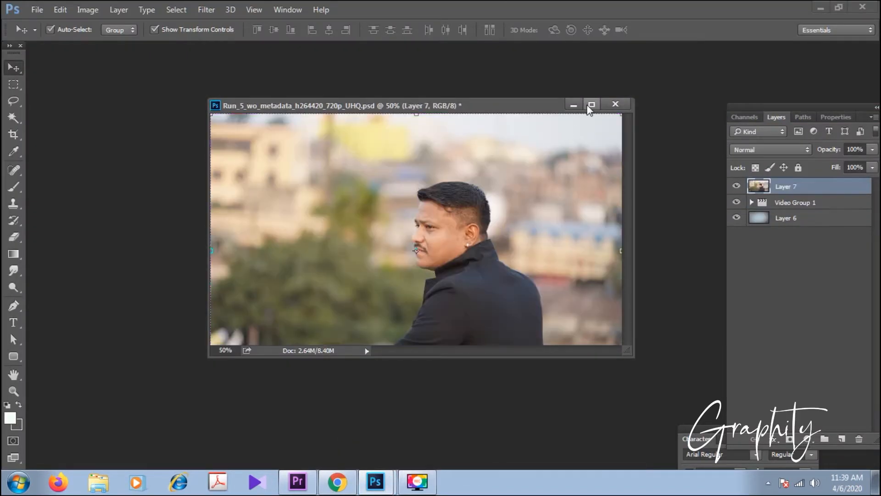
{"action": "left_click", "coordinate": [592, 104]}
Step: Enlarge the pasted portrait and reposition it so the man's head and shoulders fill the middle of the canvas
{"action": "key", "text": "ctrl+t"}
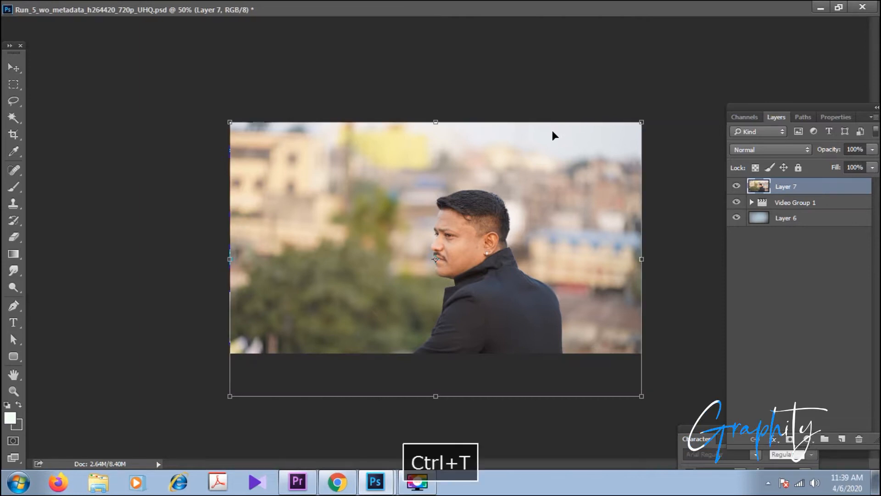
{"action": "left_click_drag", "start_coordinate": [642, 122], "coordinate": [808, 35]}
{"action": "left_click_drag", "start_coordinate": [538, 292], "coordinate": [445, 328]}
Step: Start a Pen tool path at the canvas's lower edge and trace the jacket's shoulder up to the collar's back corner
{"action": "key", "text": "p"}
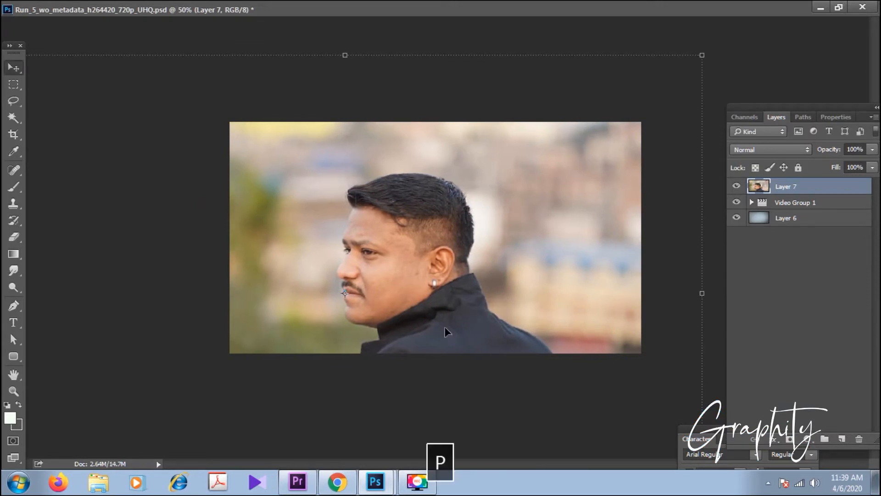
{"action": "key", "text": "ctrl+equal"}
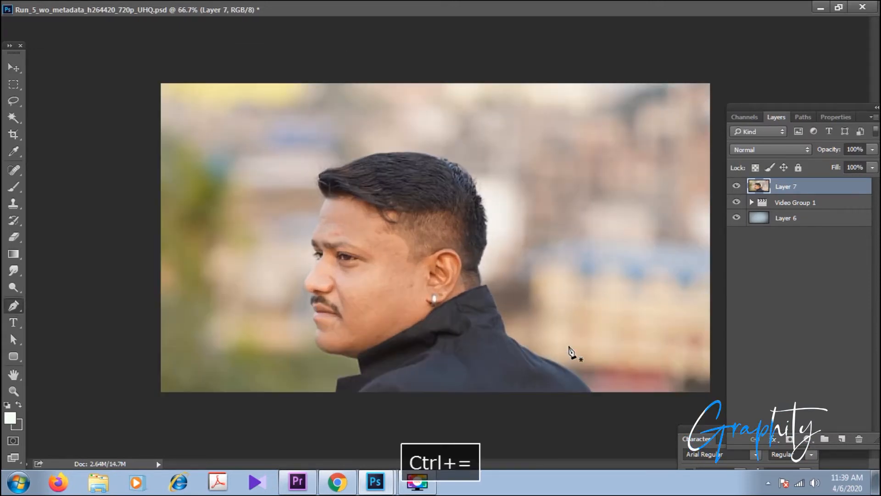
{"action": "key", "text": "ctrl+equal"}
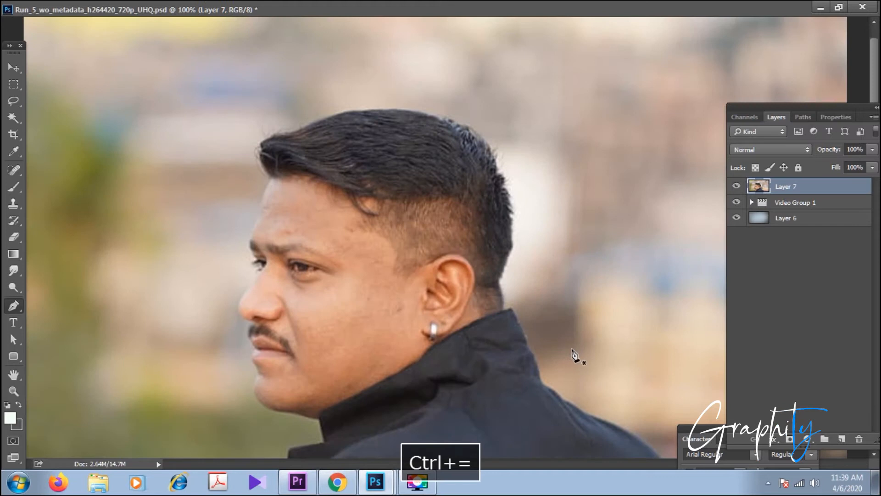
{"action": "left_click", "coordinate": [658, 455]}
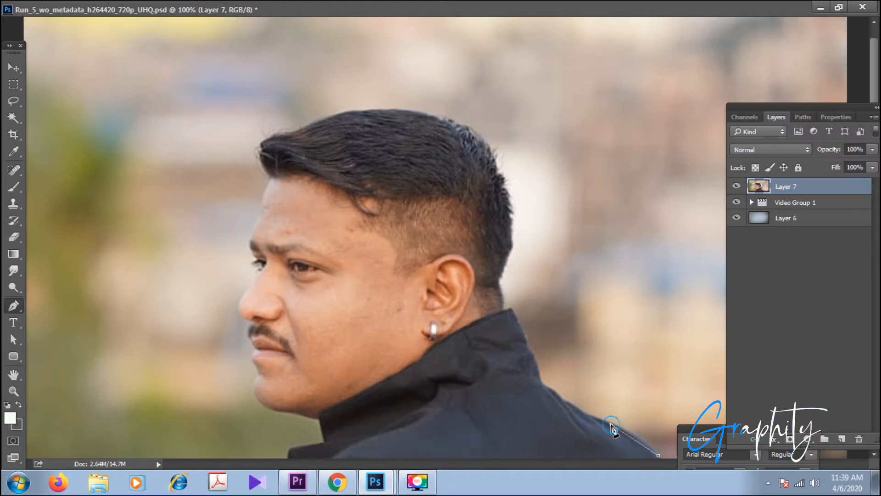
{"action": "left_click", "coordinate": [613, 425], "text": "alt"}
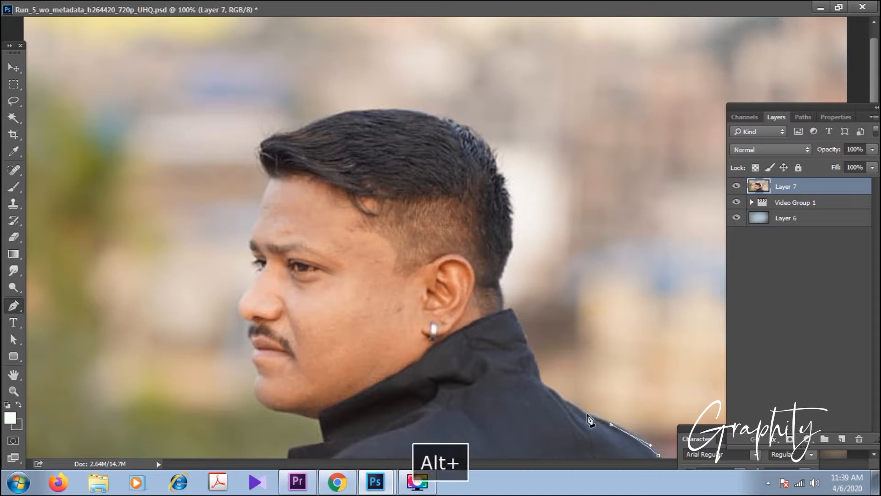
{"action": "left_click", "coordinate": [563, 399]}
{"action": "left_click", "coordinate": [541, 379]}
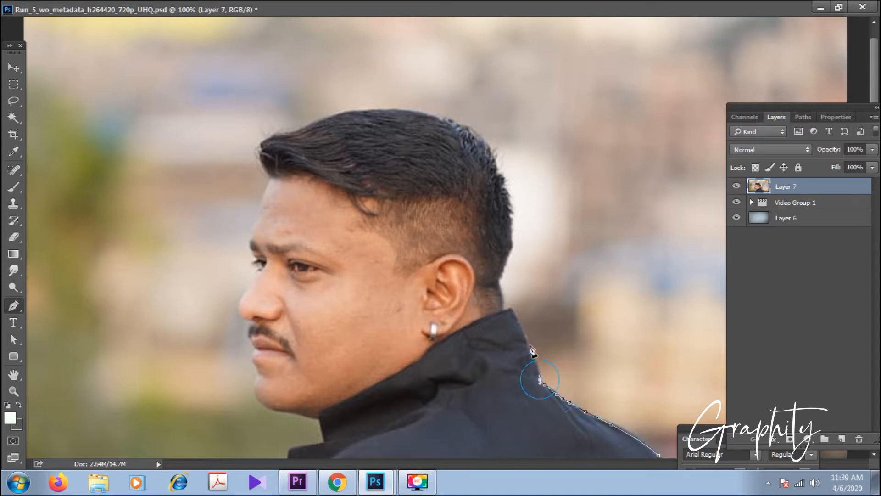
{"action": "left_click", "coordinate": [510, 310]}
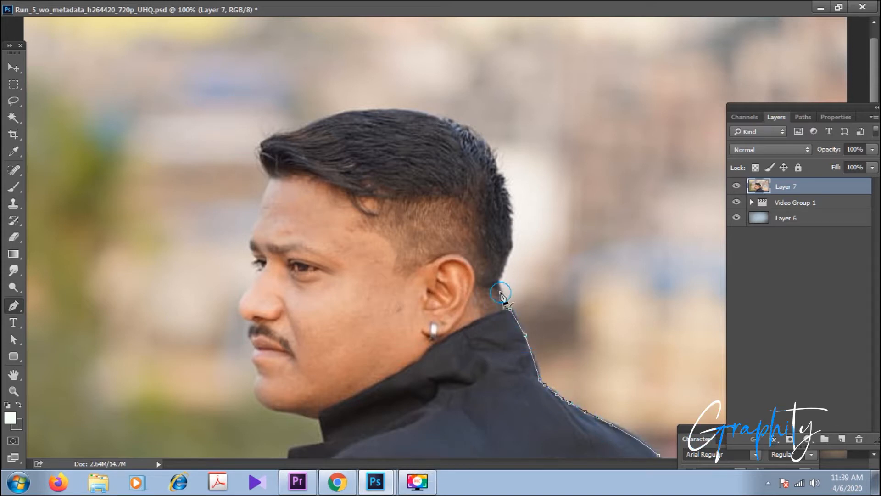
Step: Continue the path from the collar up the nape and along the back of the hair to the crown
{"action": "scroll", "coordinate": [498, 305], "scroll_direction": "up", "scroll_amount": 1}
{"action": "left_click_drag", "start_coordinate": [512, 248], "coordinate": [500, 178]}
{"action": "key", "text": "alt"}
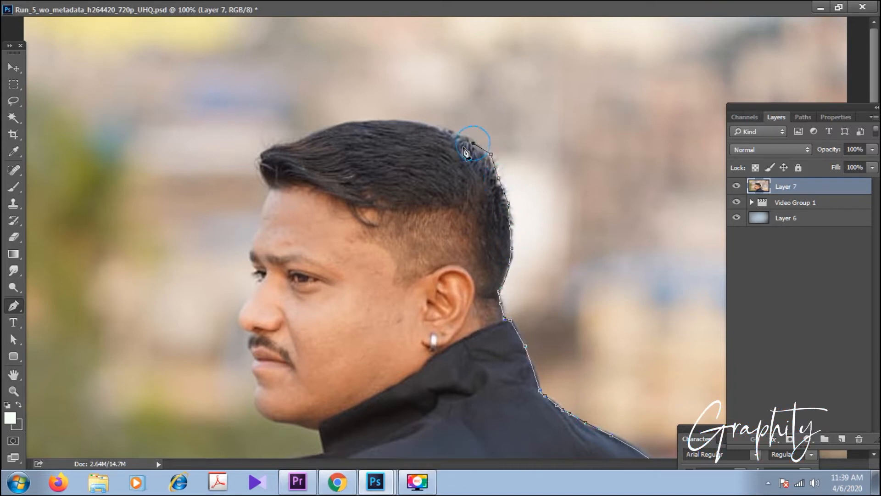
{"action": "left_click_drag", "start_coordinate": [356, 122], "coordinate": [434, 109]}
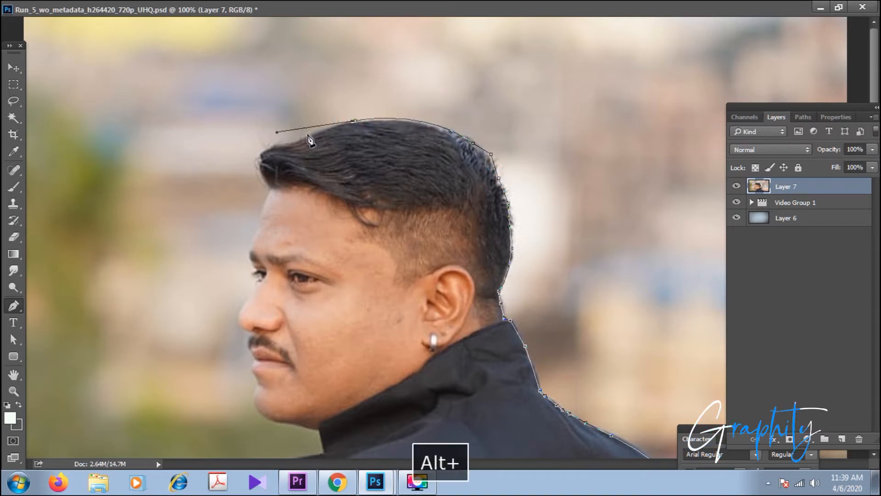
{"action": "key", "text": "ctrl+alt+z"}
{"action": "key", "text": "ctrl+equal"}
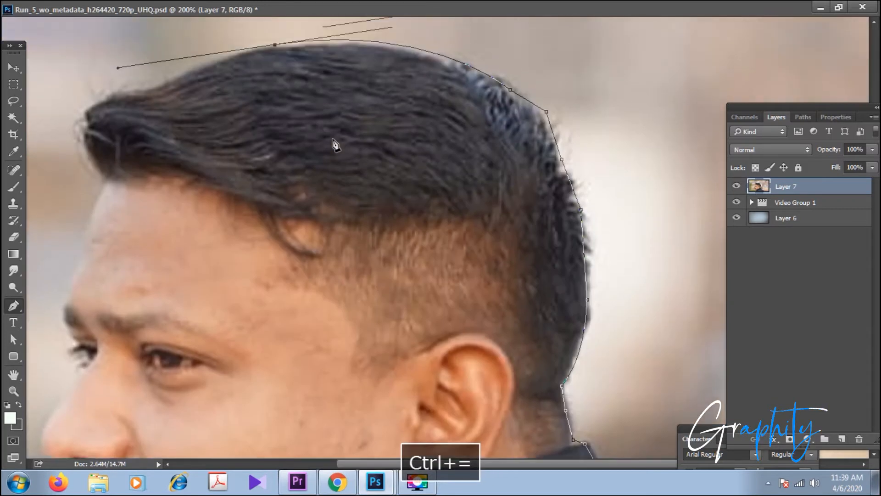
{"action": "key", "text": "ctrl+alt+z"}
Step: Trace the crown and the top of the hair with curved path segments towards the front of the head
{"action": "scroll", "coordinate": [392, 139], "scroll_direction": "up", "scroll_amount": 3}
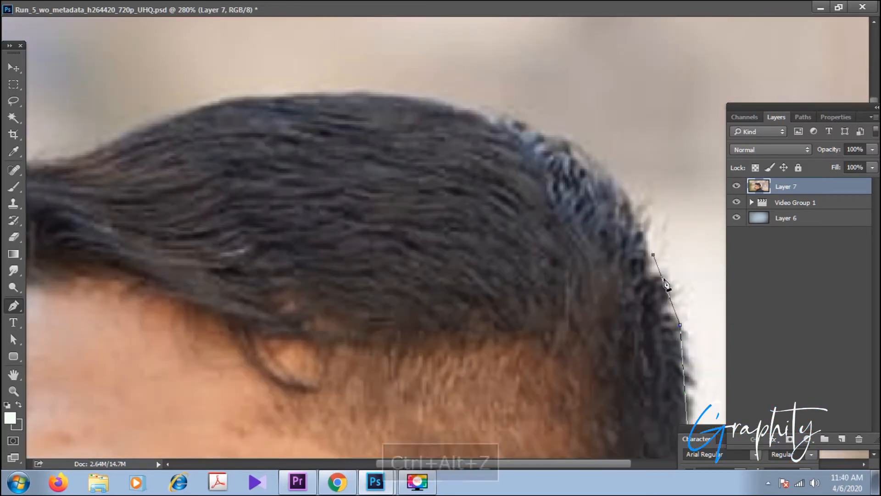
{"action": "left_click", "coordinate": [542, 130]}
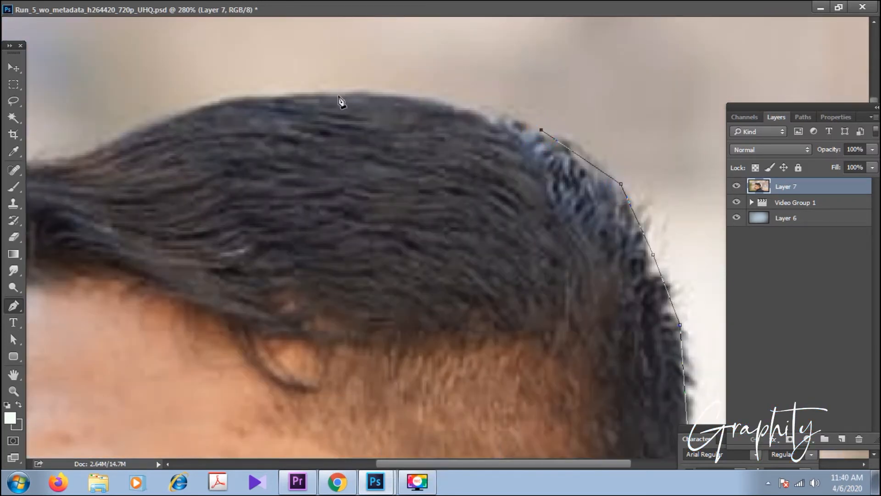
{"action": "key", "text": "ctrl+alt+z"}
{"action": "left_click_drag", "start_coordinate": [462, 105], "coordinate": [370, 93]}
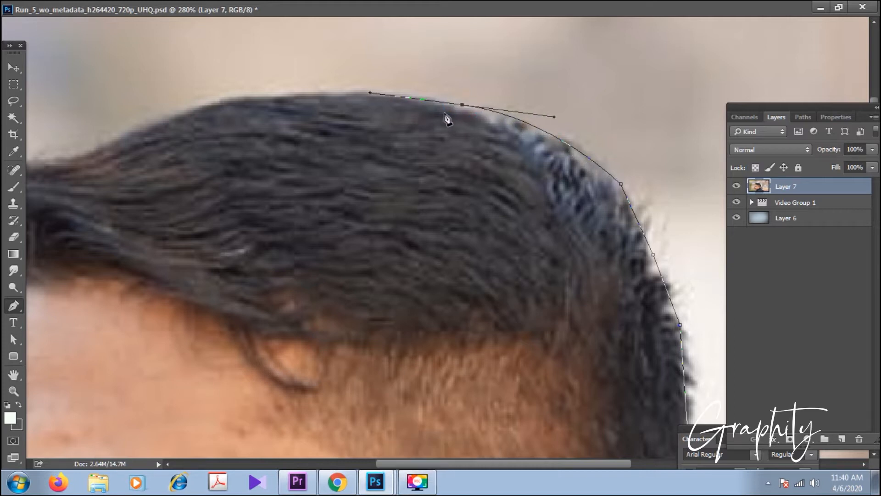
{"action": "left_click", "coordinate": [462, 105], "text": "alt"}
{"action": "left_click_drag", "start_coordinate": [173, 118], "coordinate": [51, 163]}
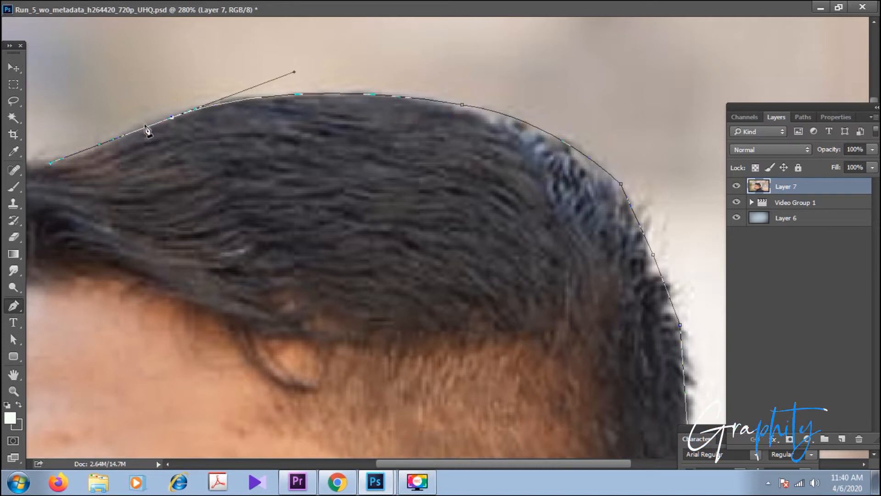
{"action": "left_click", "coordinate": [172, 117], "text": "alt"}
Step: Trace the path around the front tuft of hair and down to the hairline at the forehead
{"action": "left_click_drag", "start_coordinate": [558, 463], "coordinate": [499, 461]}
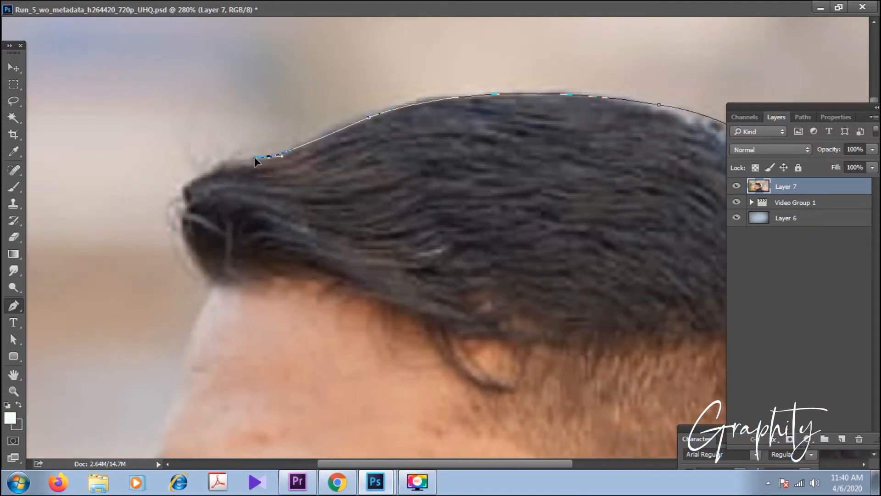
{"action": "left_click", "coordinate": [270, 158], "text": "alt"}
{"action": "left_click_drag", "start_coordinate": [184, 195], "coordinate": [184, 222]}
{"action": "left_click", "coordinate": [184, 195], "text": "alt"}
{"action": "left_click", "coordinate": [182, 238]}
{"action": "left_click", "coordinate": [209, 278]}
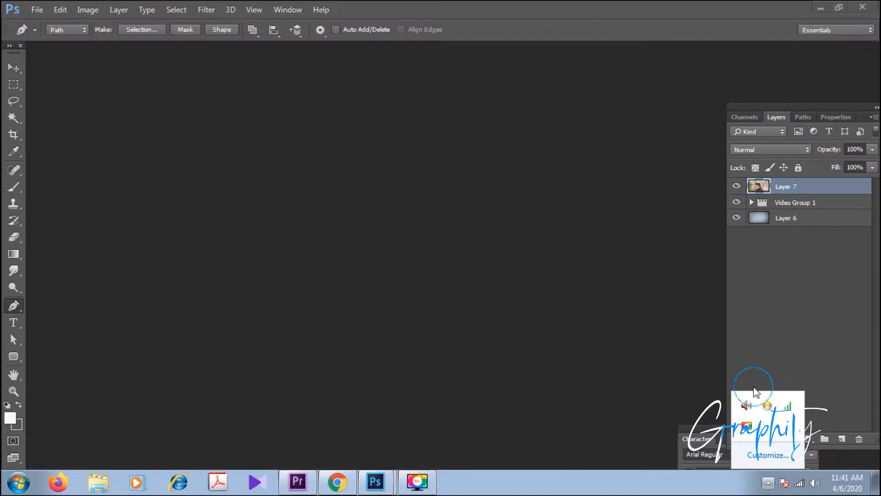
Step: Bring the PSD document window back into view and continue the path down the edge of the forehead
{"action": "mouse_move", "coordinate": [389, 473]}
{"action": "key", "text": "space"}
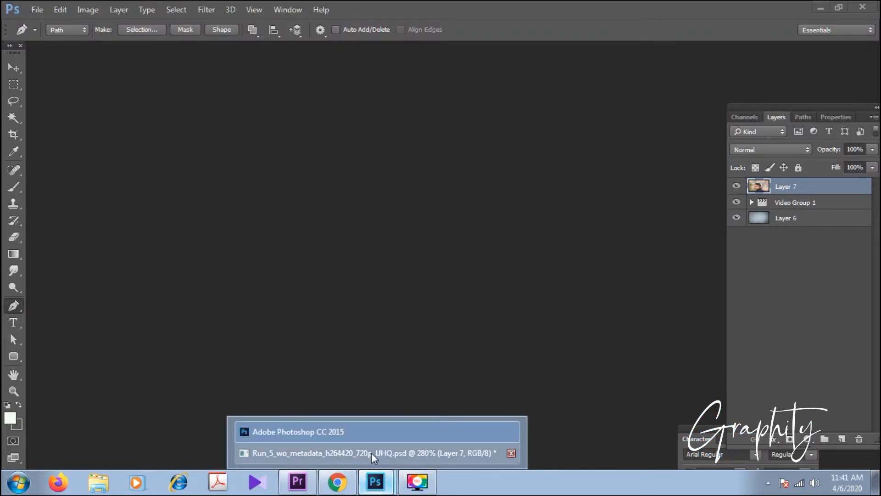
{"action": "left_click", "coordinate": [371, 453]}
{"action": "scroll", "coordinate": [206, 291], "scroll_direction": "down", "scroll_amount": 5}
{"action": "scroll", "coordinate": [206, 292], "scroll_direction": "down", "scroll_amount": 1}
{"action": "left_click_drag", "start_coordinate": [191, 250], "coordinate": [183, 277]}
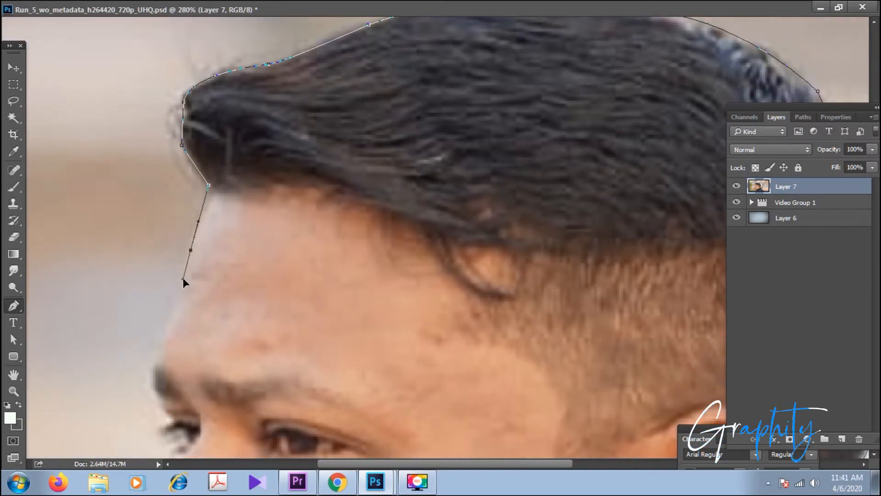
{"action": "left_click", "coordinate": [191, 251], "text": "alt"}
{"action": "left_click", "coordinate": [168, 325]}
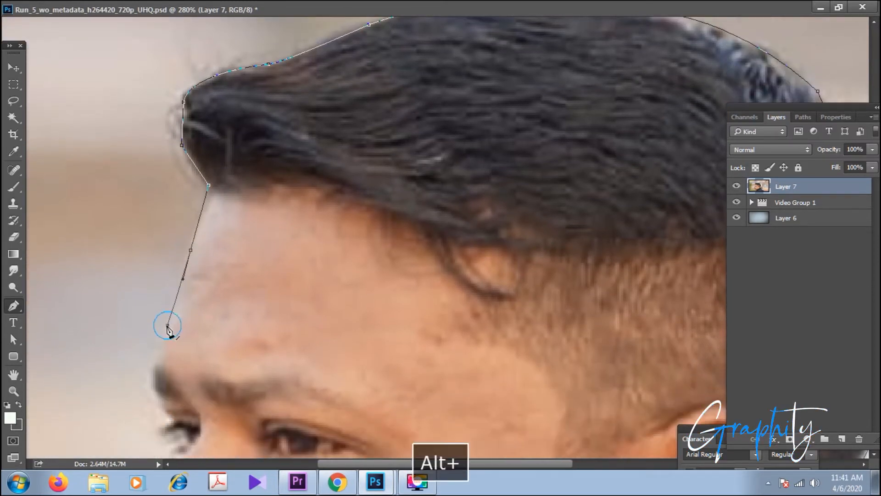
Step: Add path points around the far eyebrow and eyelashes down to the bridge of the nose
{"action": "left_click", "coordinate": [160, 358]}
{"action": "left_click", "coordinate": [152, 368]}
{"action": "left_click", "coordinate": [153, 384]}
{"action": "left_click", "coordinate": [163, 405]}
{"action": "scroll", "coordinate": [165, 399], "scroll_direction": "down", "scroll_amount": 3}
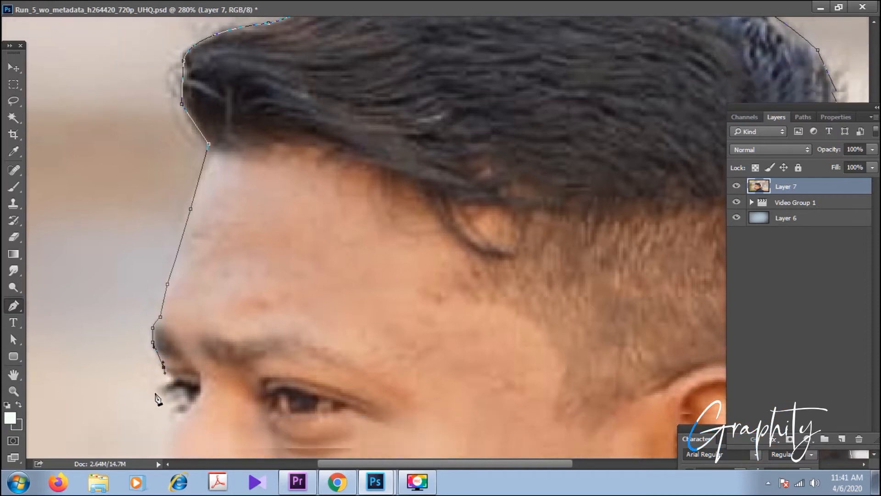
{"action": "left_click", "coordinate": [174, 388]}
Step: Trace the nose from its bridge around the tip to its base above the moustache
{"action": "scroll", "coordinate": [134, 413], "scroll_direction": "down", "scroll_amount": 5}
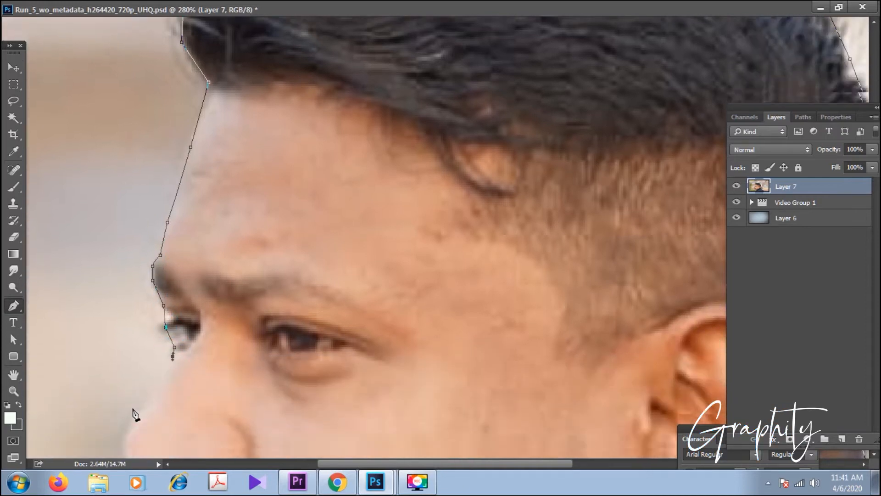
{"action": "left_click_drag", "start_coordinate": [123, 357], "coordinate": [124, 370]}
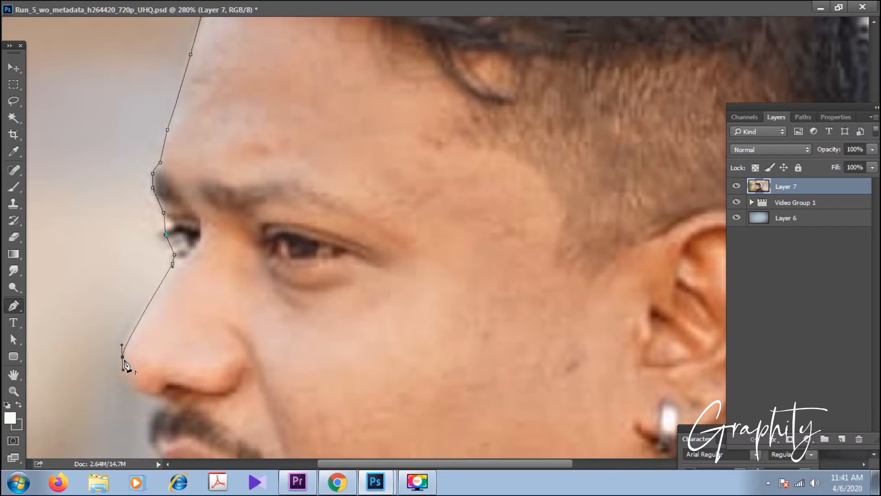
{"action": "left_click", "coordinate": [123, 357], "text": "alt"}
{"action": "left_click", "coordinate": [130, 382]}
{"action": "left_click_drag", "start_coordinate": [156, 398], "coordinate": [167, 399]}
Step: Extend the path around the moustache's front edge and along the upper and lower lips
{"action": "scroll", "coordinate": [154, 381], "scroll_direction": "down", "scroll_amount": 3}
{"action": "left_click_drag", "start_coordinate": [149, 355], "coordinate": [153, 374]}
{"action": "left_click", "coordinate": [149, 355], "text": "alt"}
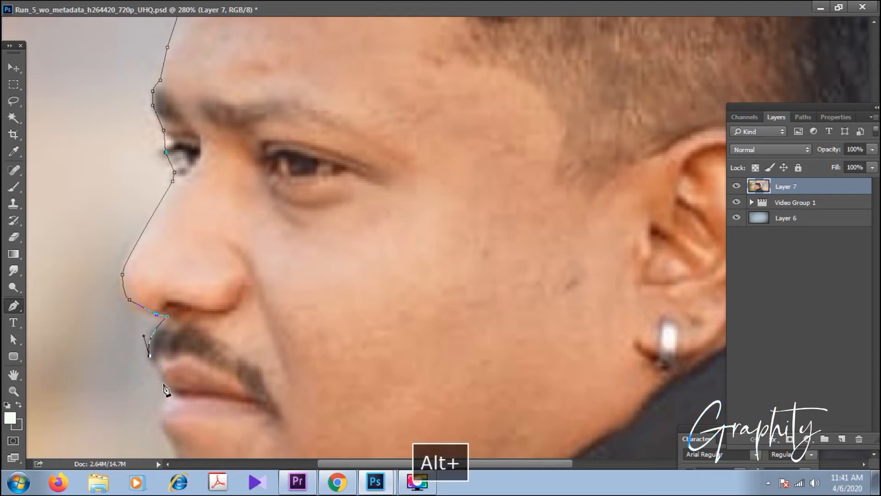
{"action": "left_click", "coordinate": [167, 391]}
{"action": "scroll", "coordinate": [166, 390], "scroll_direction": "down", "scroll_amount": 3}
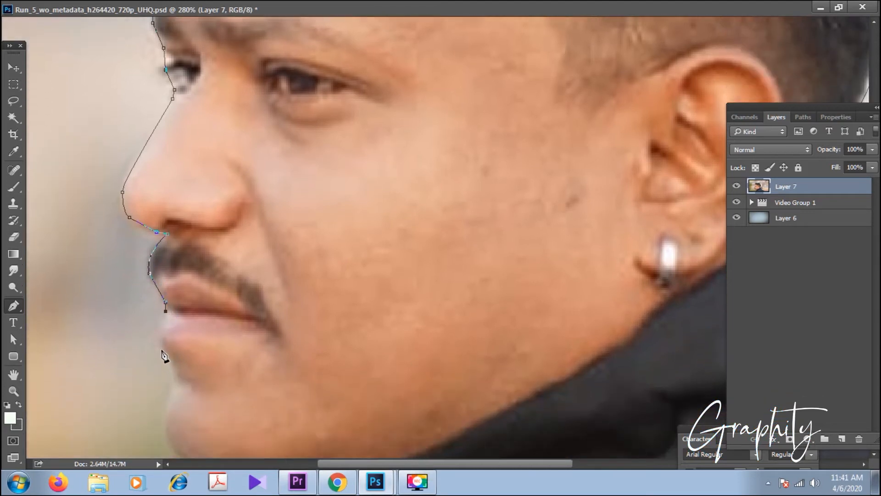
{"action": "left_click", "coordinate": [167, 349], "text": "alt"}
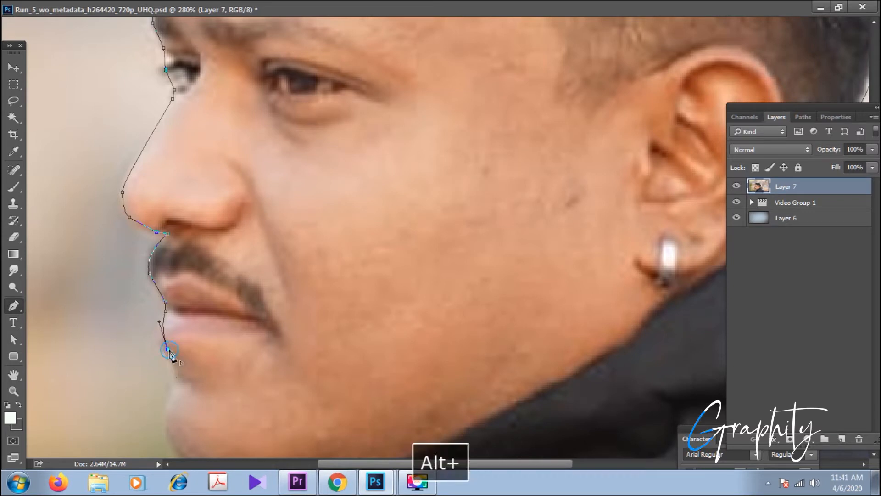
Step: Trace the hollow below the lower lip and curve the path around the front of the chin
{"action": "left_click", "coordinate": [177, 378]}
{"action": "left_click", "coordinate": [165, 408]}
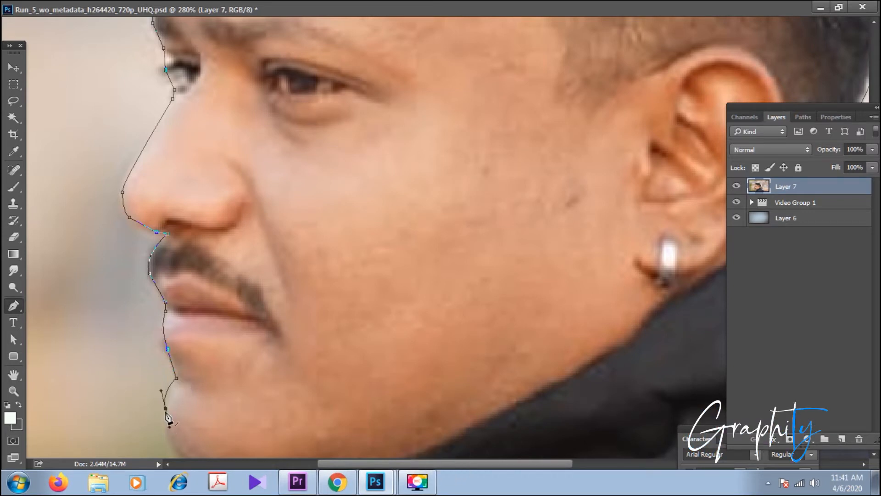
{"action": "left_click", "coordinate": [166, 408], "text": "alt"}
{"action": "scroll", "coordinate": [166, 404], "scroll_direction": "down", "scroll_amount": 2}
{"action": "scroll", "coordinate": [170, 376], "scroll_direction": "down", "scroll_amount": 1}
{"action": "key", "text": "ctrl+alt+z"}
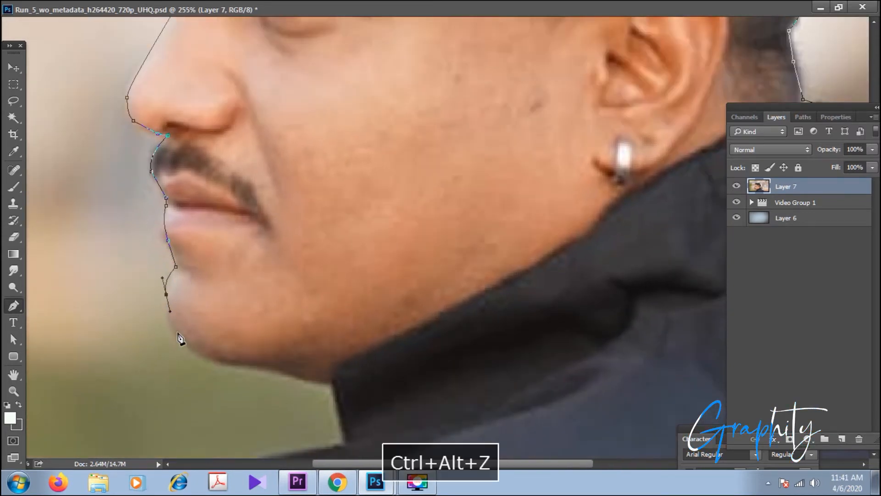
{"action": "left_click_drag", "start_coordinate": [197, 354], "coordinate": [265, 369]}
{"action": "left_click", "coordinate": [197, 353], "text": "alt"}
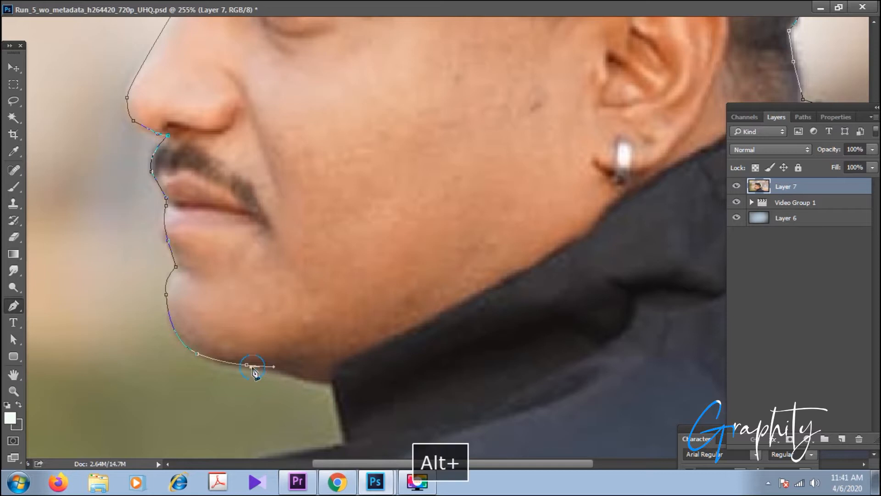
Step: Continue the path along the underside of the jaw to the jacket's front collar corner
{"action": "key", "text": "ctrl+alt+z"}
{"action": "left_click", "coordinate": [274, 370]}
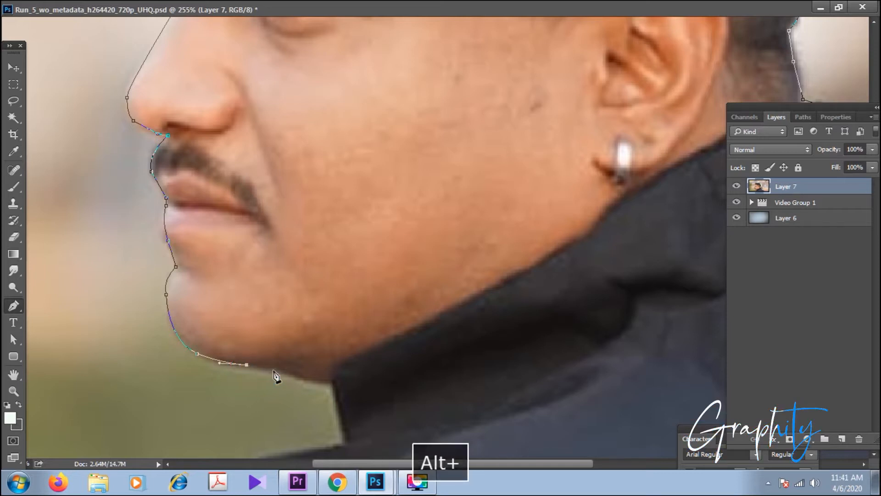
{"action": "left_click", "coordinate": [300, 380]}
{"action": "left_click", "coordinate": [317, 381]}
{"action": "left_click", "coordinate": [328, 383]}
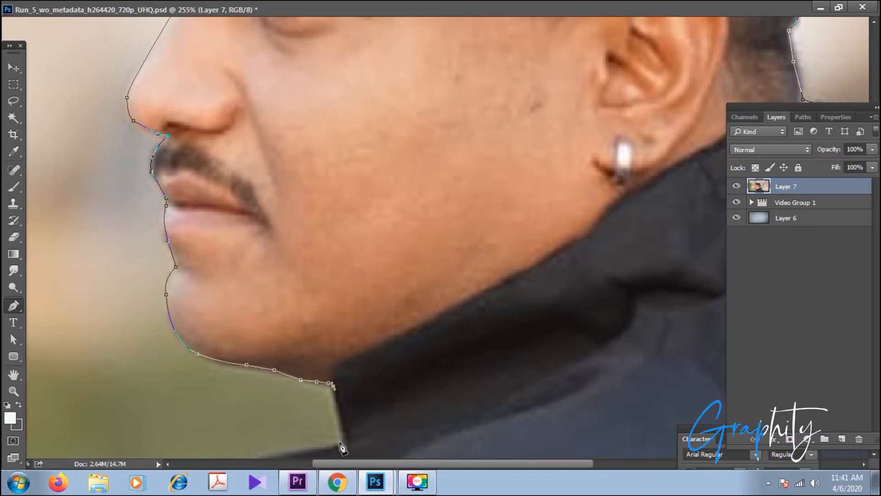
Step: Extend the path down the collar's front edge and out to the jacket's front corner
{"action": "scroll", "coordinate": [360, 436], "scroll_direction": "down", "scroll_amount": 3}
{"action": "key", "text": "ctrl+alt+z"}
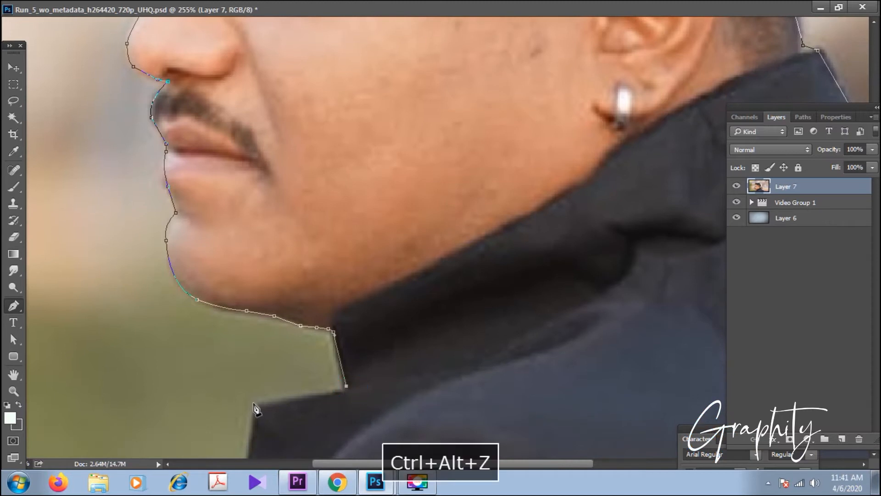
{"action": "left_click", "coordinate": [254, 405]}
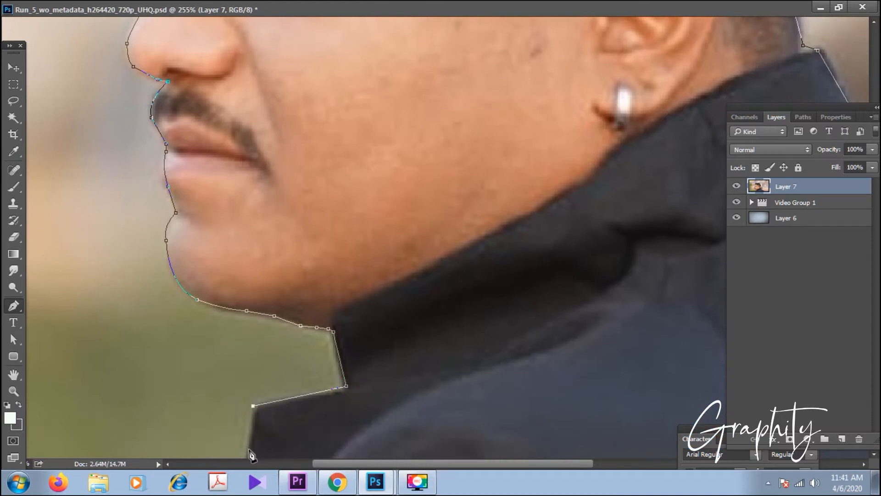
Step: Carry the path down past the photo's lower edge, run it beneath the jacket and close it at the back shoulder
{"action": "key", "text": "ctrl+minus"}
{"action": "key", "text": "ctrl+minus"}
{"action": "key", "text": "ctrl+minus"}
{"action": "key", "text": "ctrl+minus"}
{"action": "key", "text": "ctrl+minus"}
{"action": "key", "text": "ctrl+minus"}
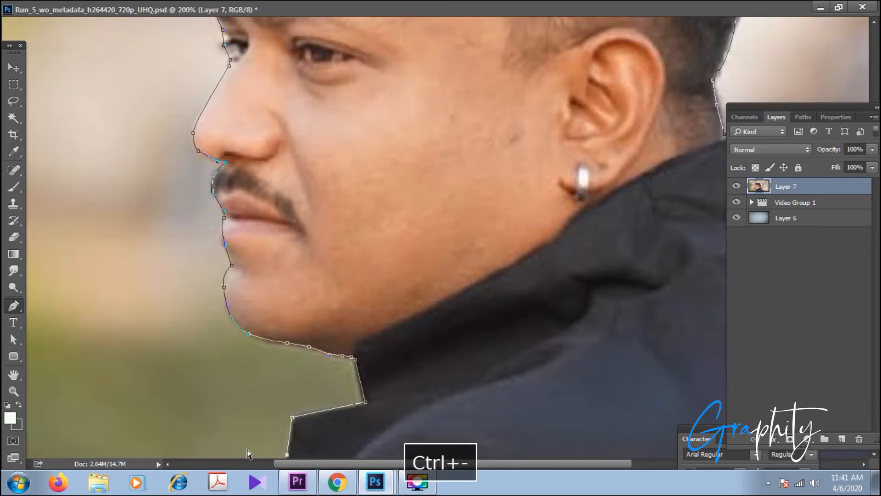
{"action": "left_click_drag", "start_coordinate": [503, 339], "coordinate": [508, 338]}
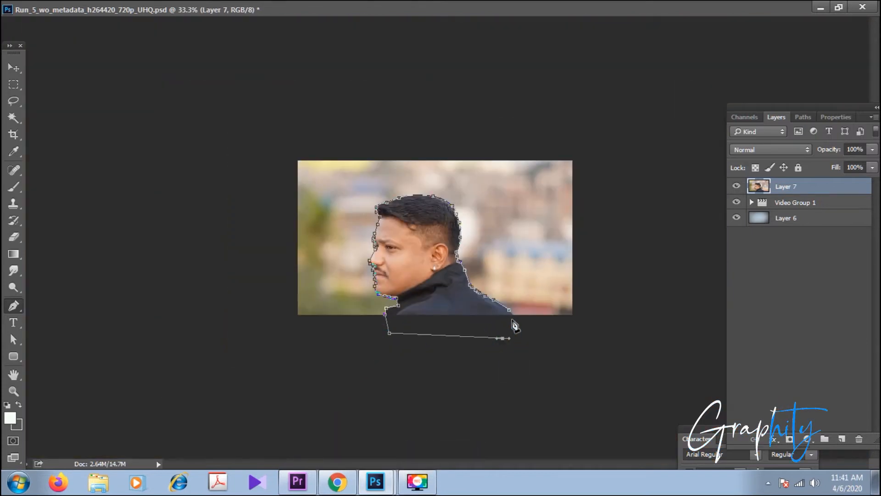
{"action": "left_click", "coordinate": [511, 313]}
Step: Convert the closed path to a selection and feather it by 2 pixels
{"action": "key", "text": "ctrl+Return"}
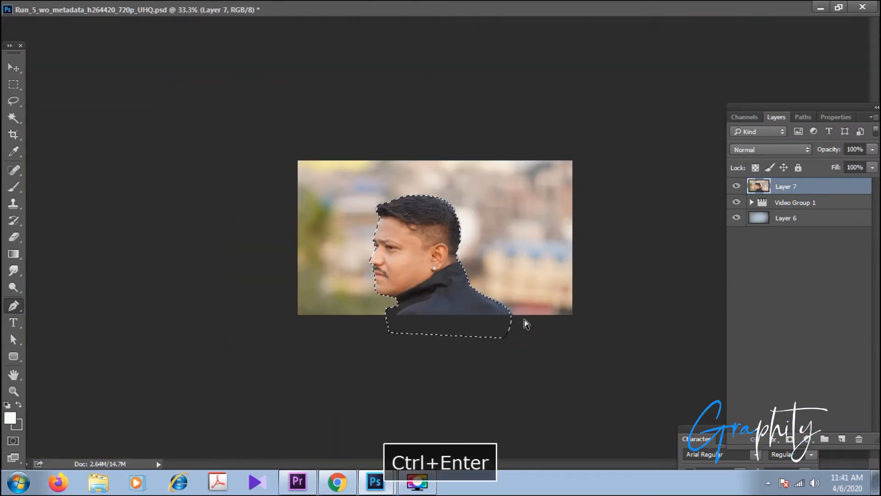
{"action": "key", "text": "ctrl+equal"}
{"action": "key", "text": "ctrl+equal"}
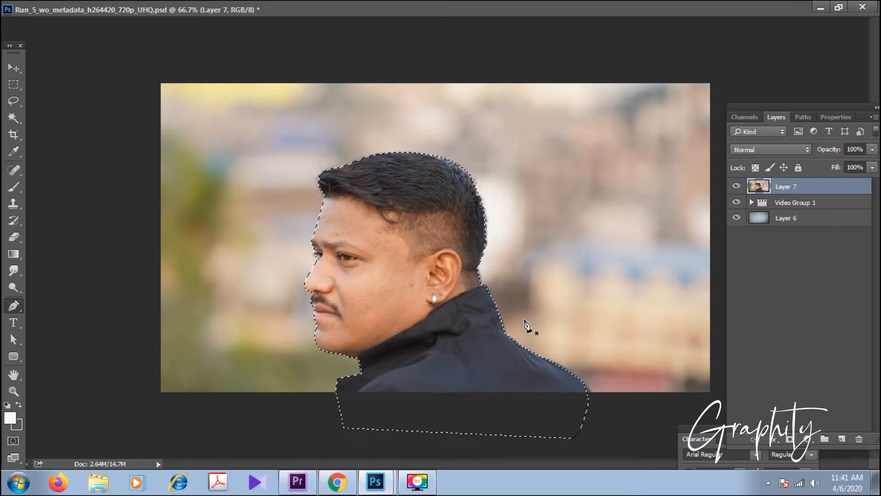
{"action": "key", "text": "shift+F6"}
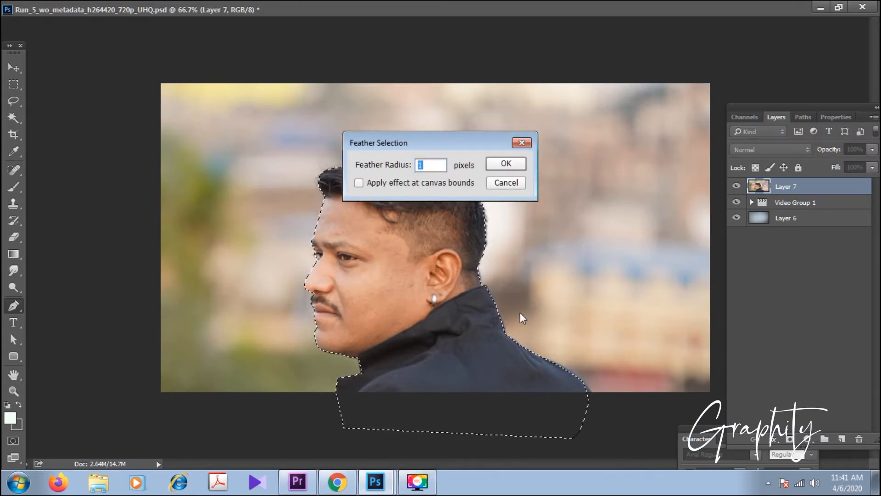
{"action": "type", "text": "2"}
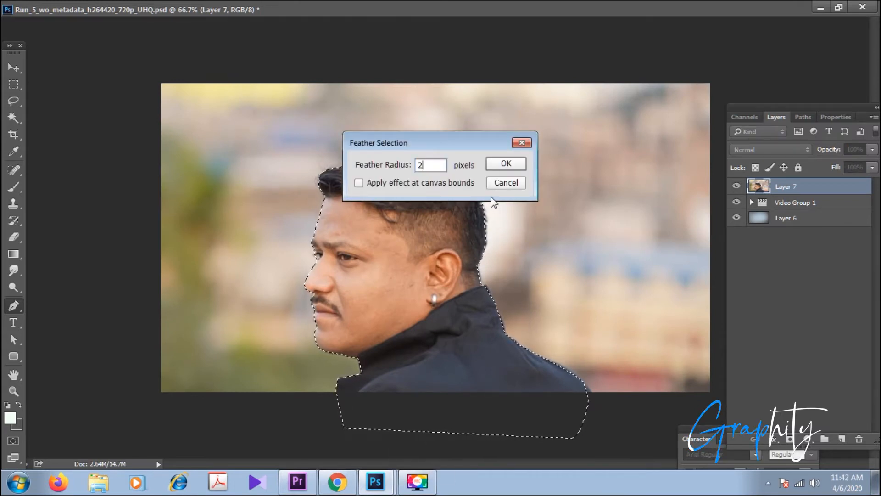
{"action": "key", "text": "Return"}
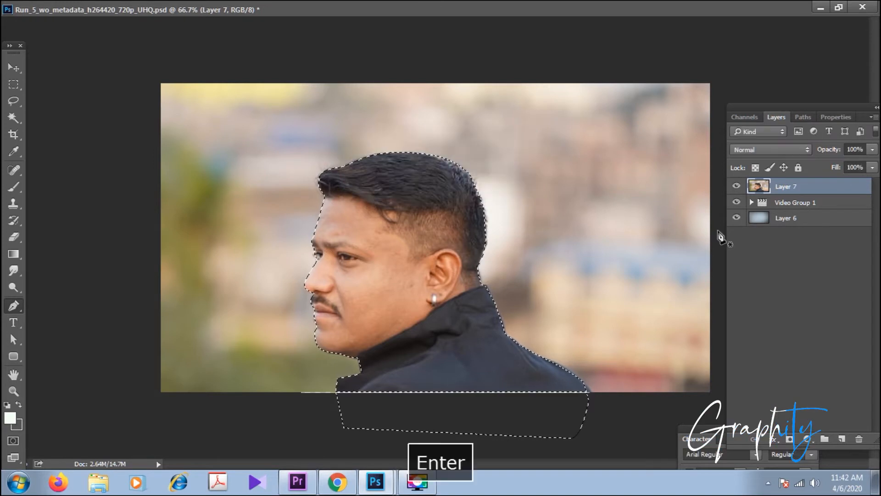
Step: Mask Layer 7 with the selection to hide the photo's background, and clear the remaining selection outline
{"action": "left_click", "coordinate": [790, 439]}
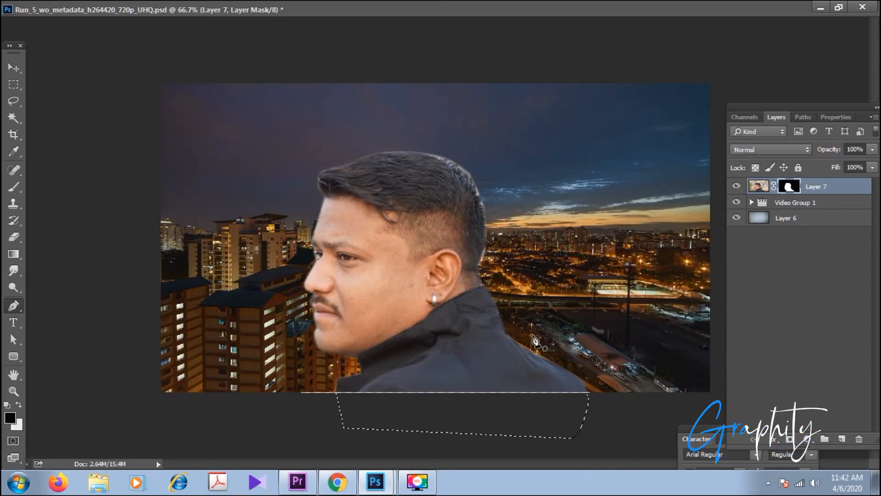
{"action": "key", "text": "ctrl+d"}
{"action": "key", "text": "v"}
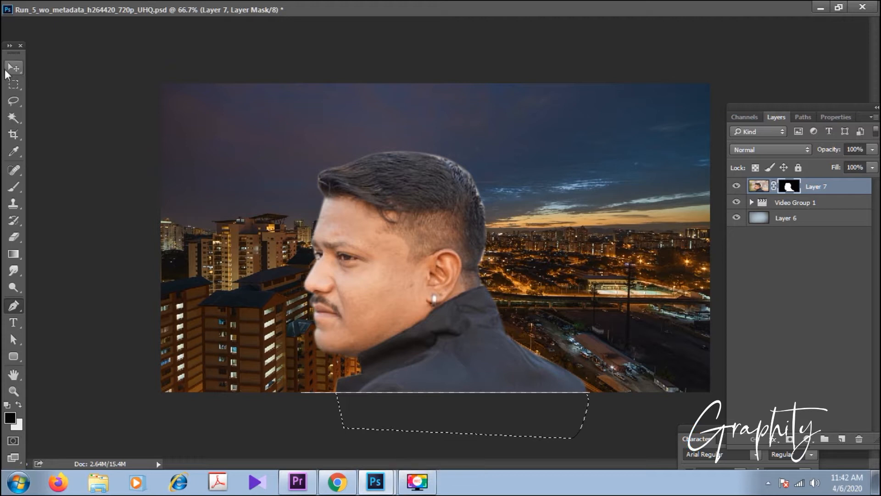
{"action": "right_click", "coordinate": [422, 280]}
{"action": "left_click", "coordinate": [454, 288]}
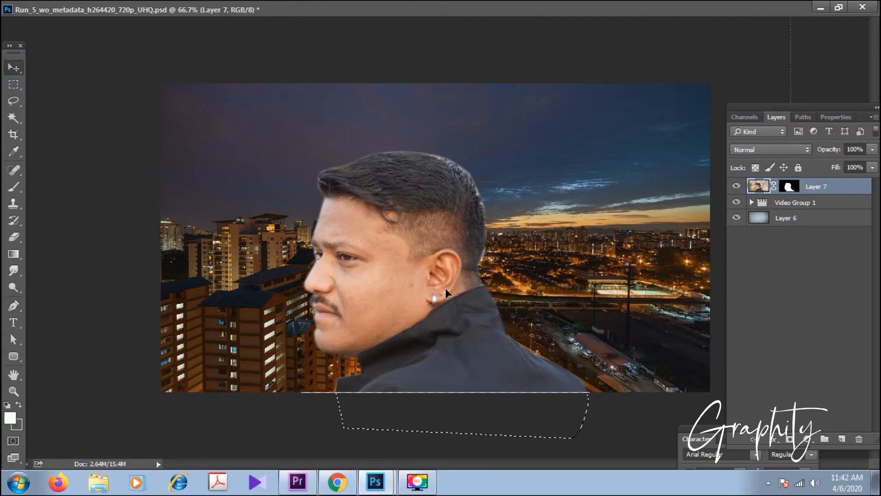
{"action": "key", "text": "ctrl+Return"}
{"action": "key", "text": "ctrl+d"}
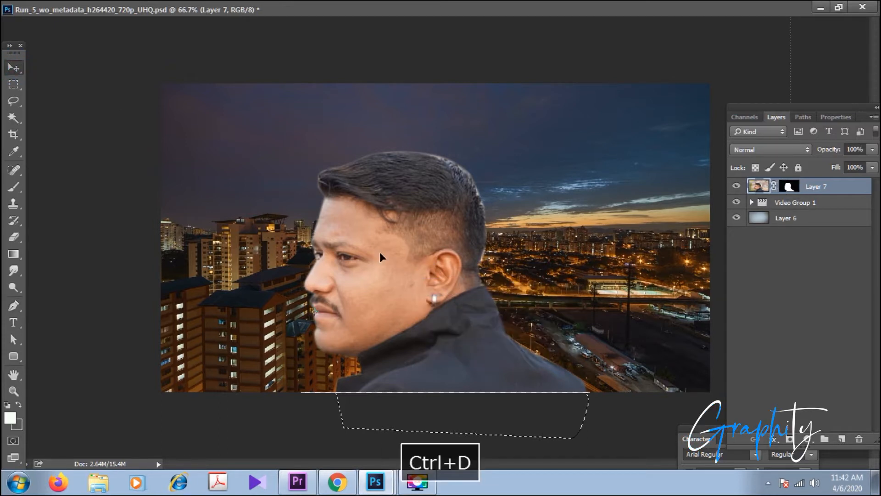
{"action": "key", "text": "ctrl+minus"}
{"action": "key", "text": "ctrl+minus"}
{"action": "key", "text": "ctrl+equal"}
{"action": "key", "text": "ctrl+equal"}
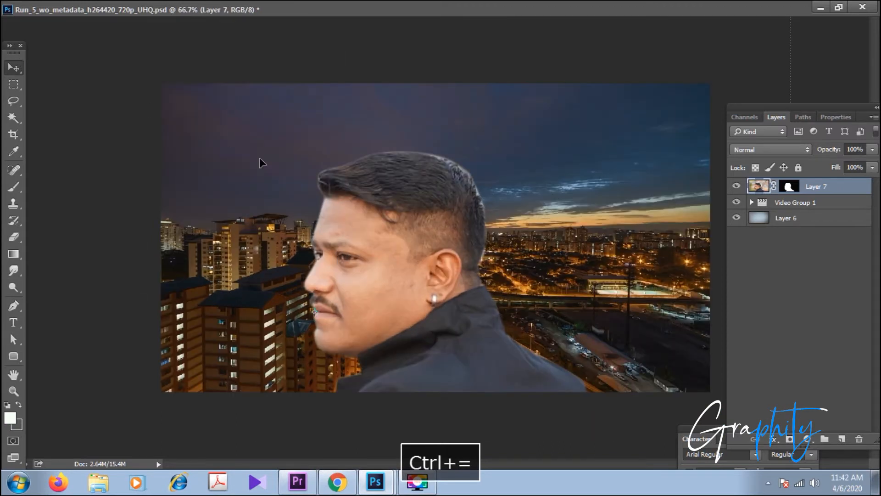
Step: Refine Layer 7's mask with Shift Edge at -29% and output to the layer mask
{"action": "left_click", "coordinate": [789, 186]}
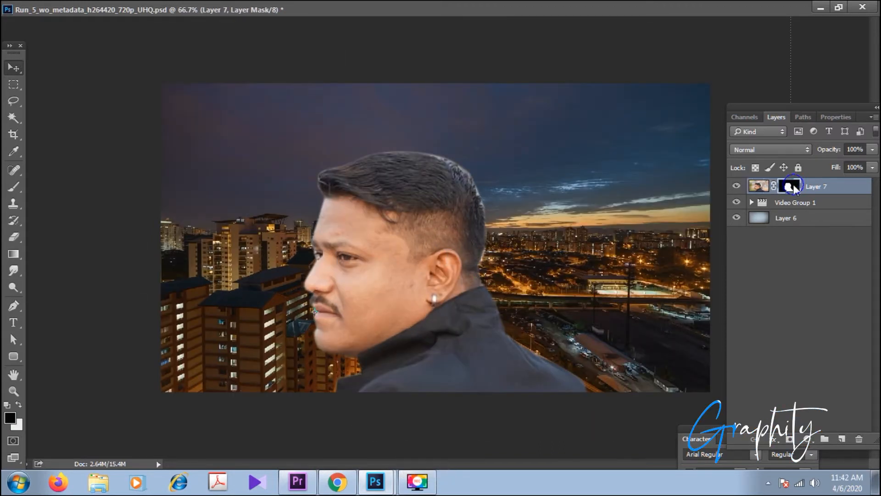
{"action": "right_click", "coordinate": [789, 186]}
{"action": "left_click", "coordinate": [787, 295]}
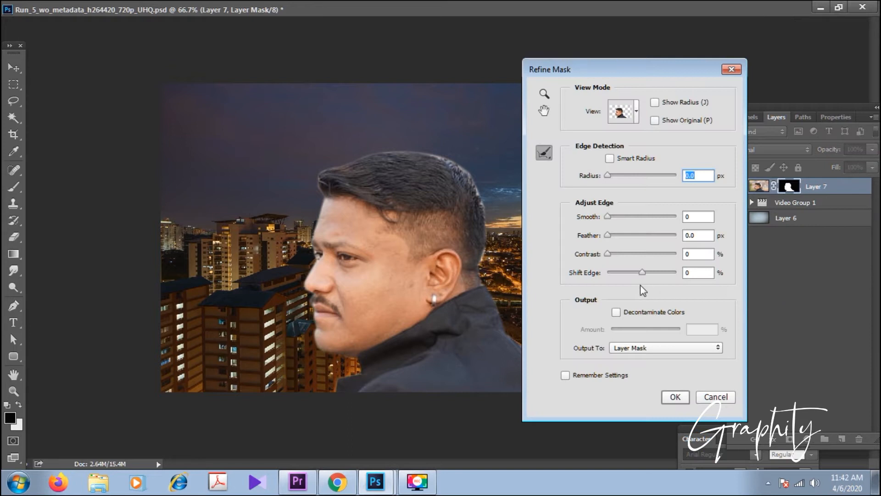
{"action": "left_click", "coordinate": [627, 272]}
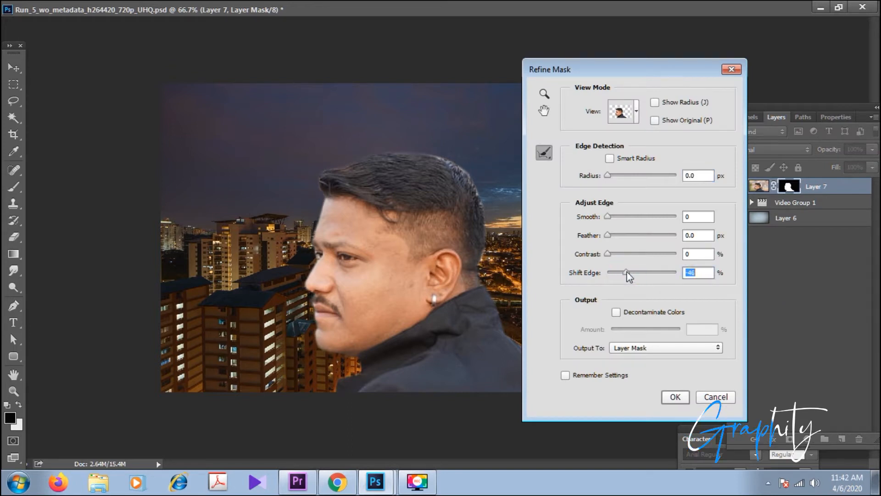
{"action": "left_click_drag", "start_coordinate": [627, 271], "coordinate": [620, 272]}
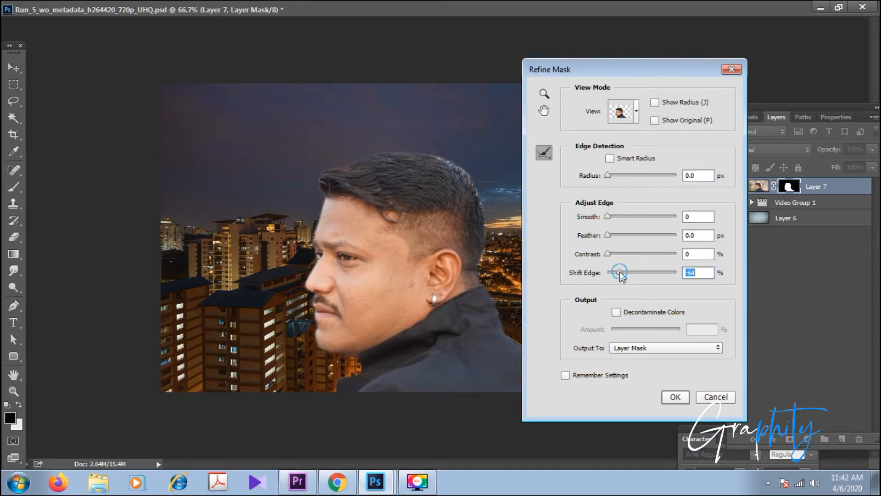
{"action": "left_click_drag", "start_coordinate": [616, 235], "coordinate": [608, 235]}
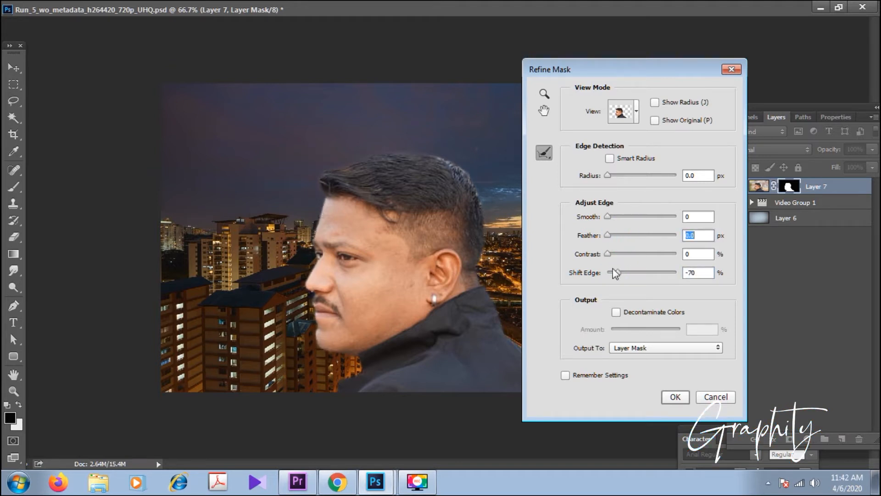
{"action": "left_click_drag", "start_coordinate": [618, 272], "coordinate": [632, 272]}
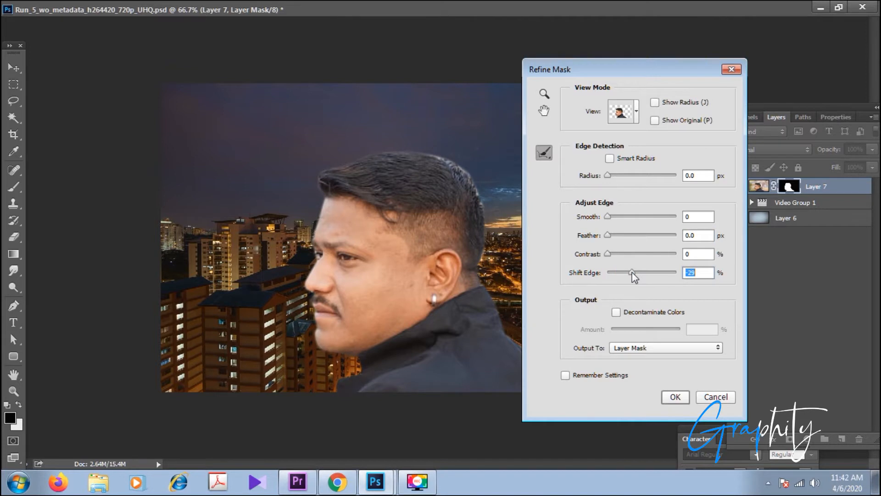
{"action": "left_click", "coordinate": [674, 396]}
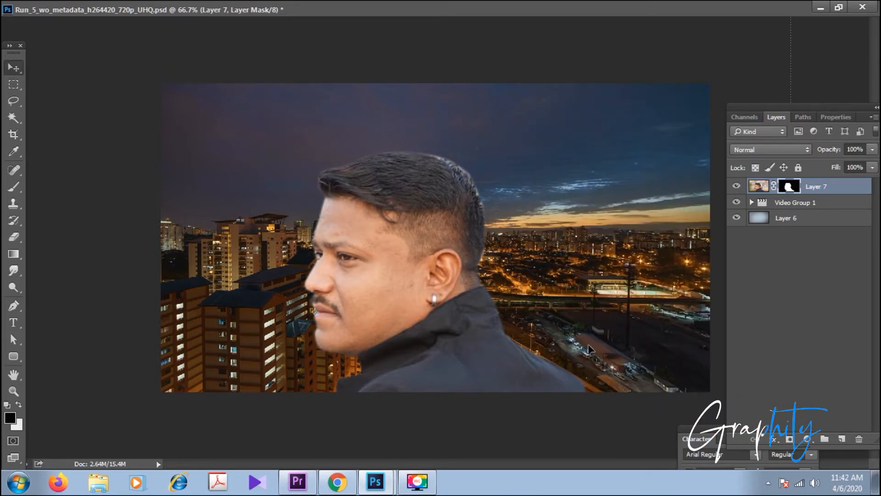
Step: Load Layer 7's mask as a selection and add it as a layer mask on Video Group 1
{"action": "right_click", "coordinate": [401, 307]}
{"action": "left_click", "coordinate": [420, 310]}
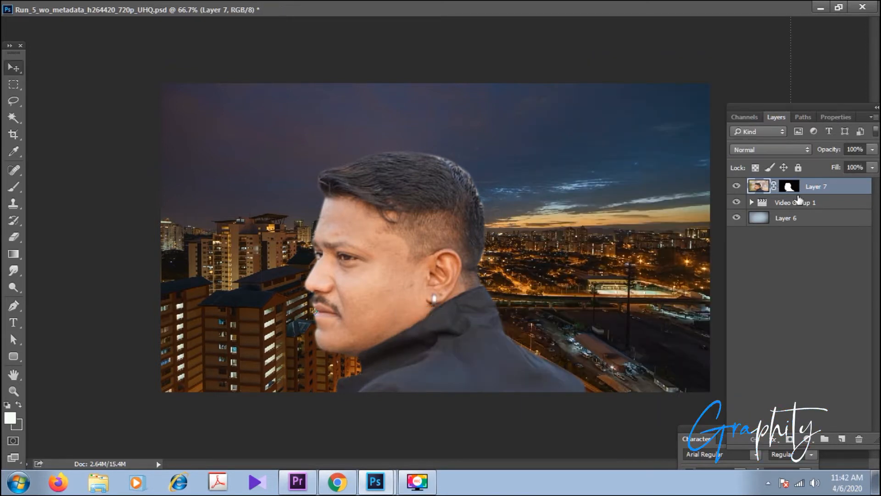
{"action": "left_click", "coordinate": [790, 186], "text": "ctrl"}
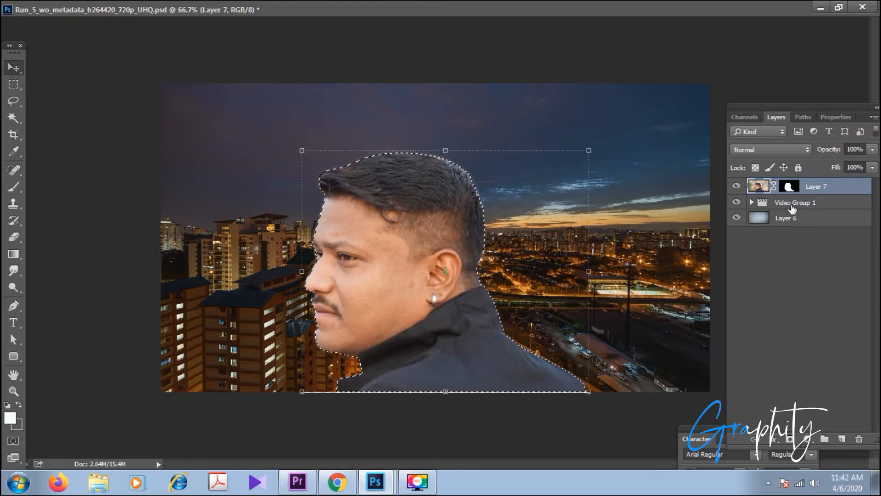
{"action": "left_click", "coordinate": [793, 205]}
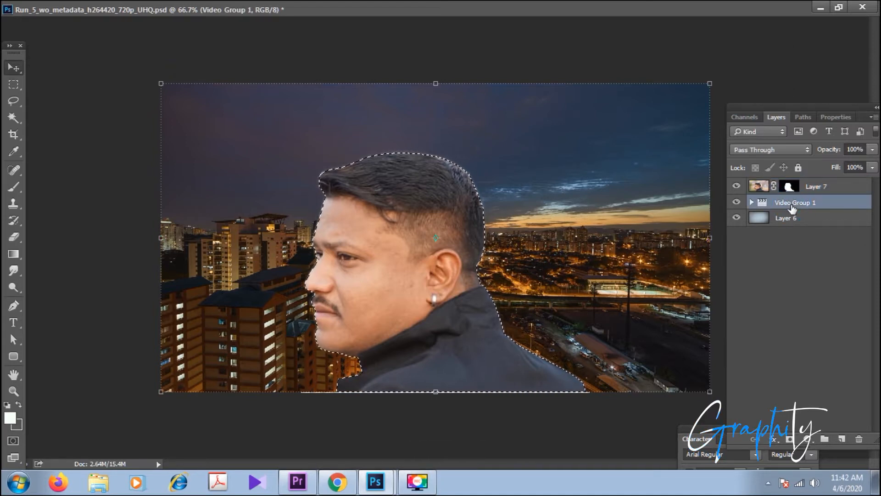
{"action": "left_click", "coordinate": [788, 440]}
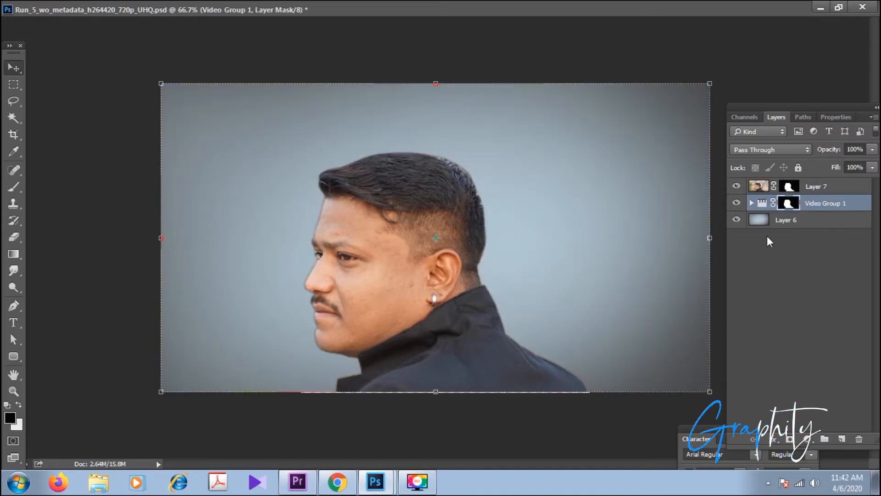
Step: Duplicate Layer 7, place the copy between Video Group 1 and Layer 6, and make the original Layer 7 active again
{"action": "left_click", "coordinate": [825, 189]}
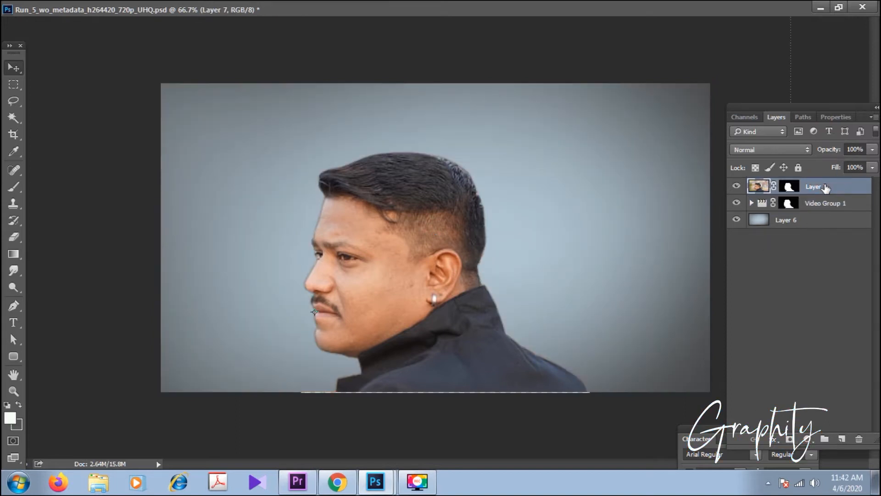
{"action": "key", "text": "ctrl+j"}
{"action": "left_click_drag", "start_coordinate": [817, 189], "coordinate": [815, 236]}
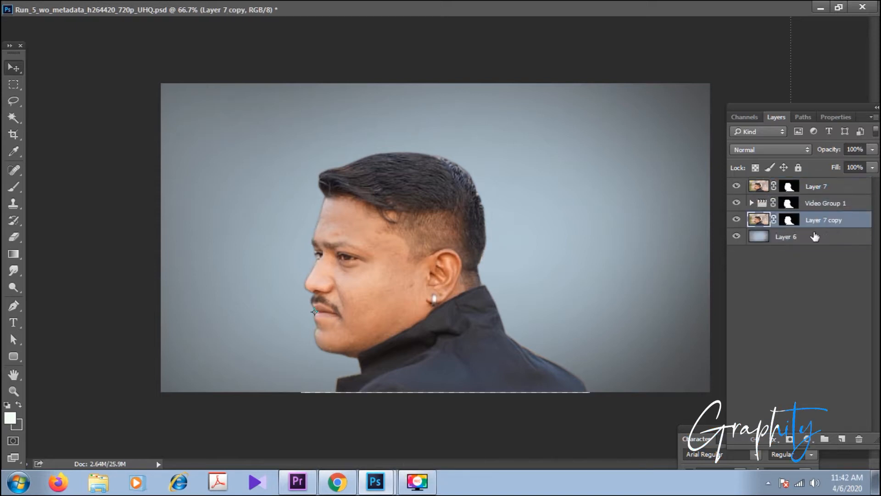
{"action": "left_click", "coordinate": [810, 193]}
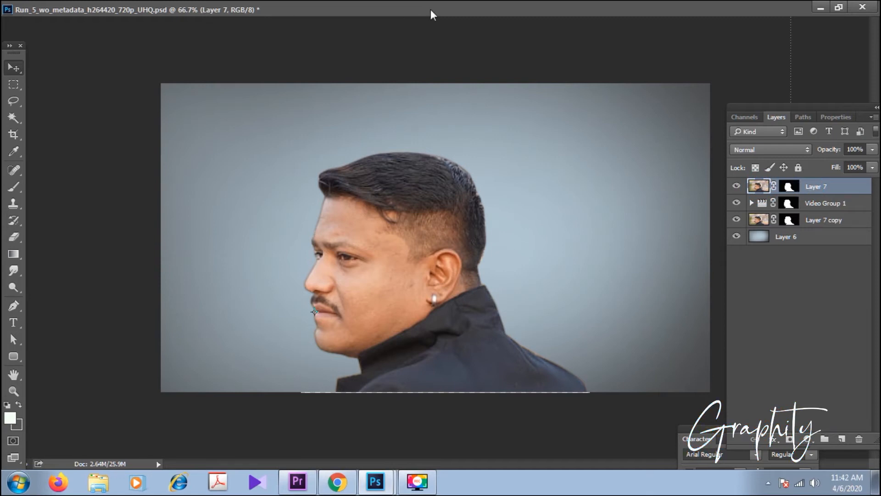
Step: Restore the document to a floating window and enlarge it until the man's whole figure fits below the menu bar
{"action": "key", "text": "Tab"}
{"action": "key", "text": "Tab"}
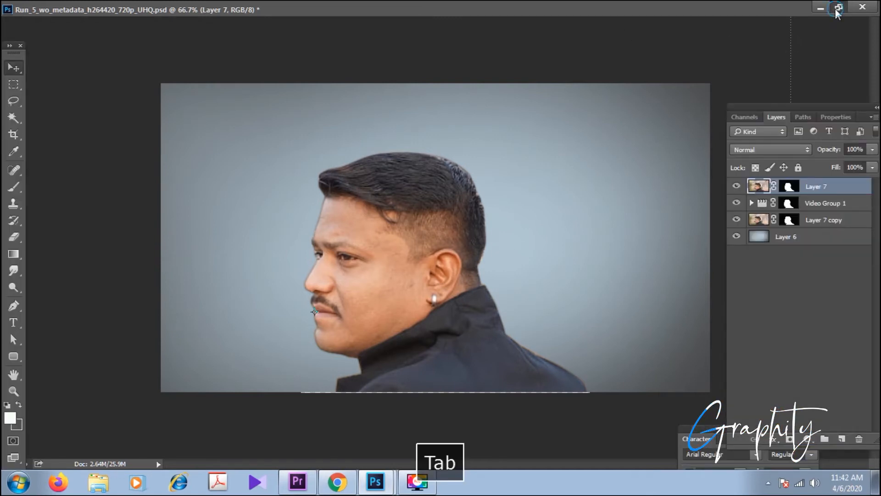
{"action": "left_click", "coordinate": [838, 8]}
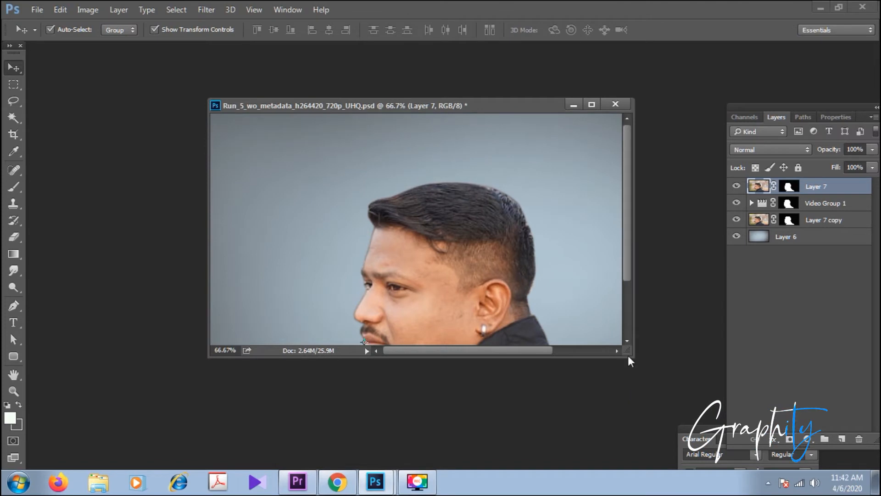
{"action": "left_click_drag", "start_coordinate": [334, 107], "coordinate": [284, 68]}
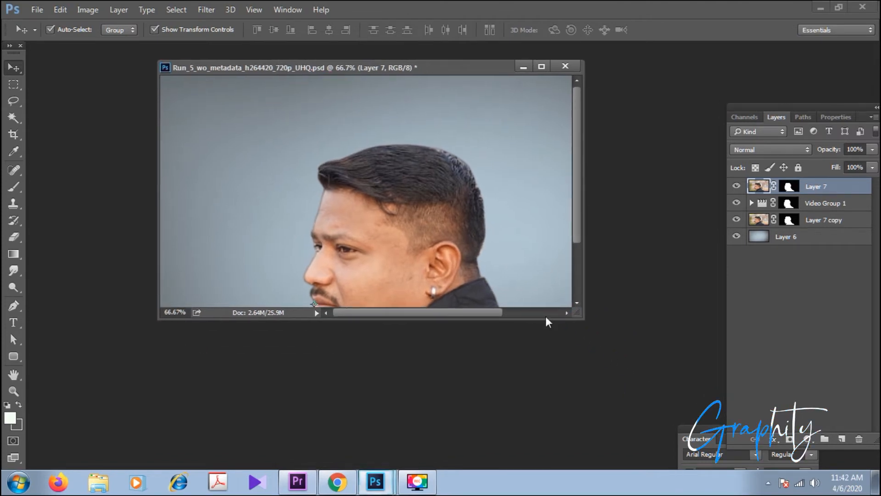
{"action": "left_click_drag", "start_coordinate": [579, 318], "coordinate": [668, 454]}
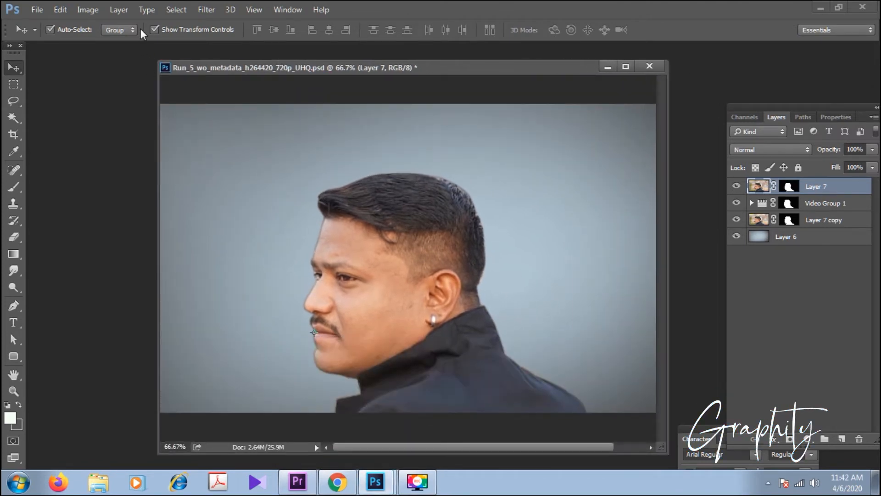
Step: Convert Layer 7 to monochrome with the Channel Mixer, using the Black & White with Yellow Filter preset and Red at +37%
{"action": "left_click", "coordinate": [98, 13]}
{"action": "mouse_move", "coordinate": [110, 46]}
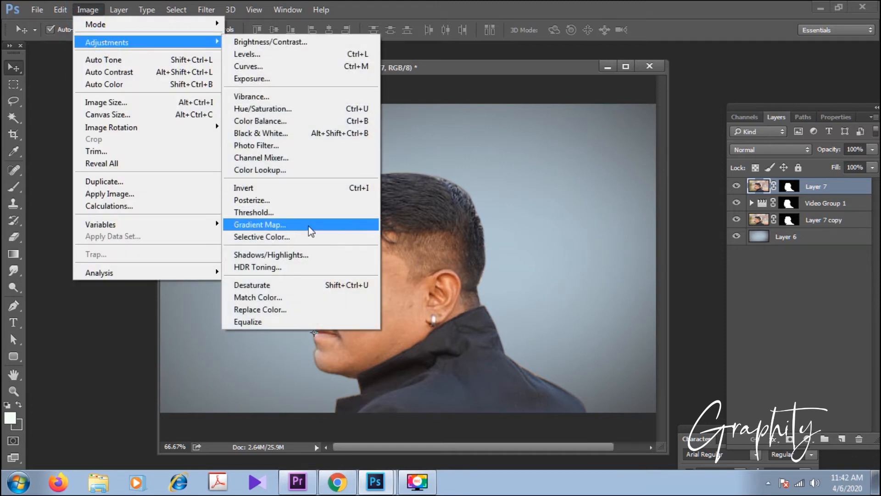
{"action": "left_click", "coordinate": [275, 159]}
{"action": "left_click", "coordinate": [591, 81]}
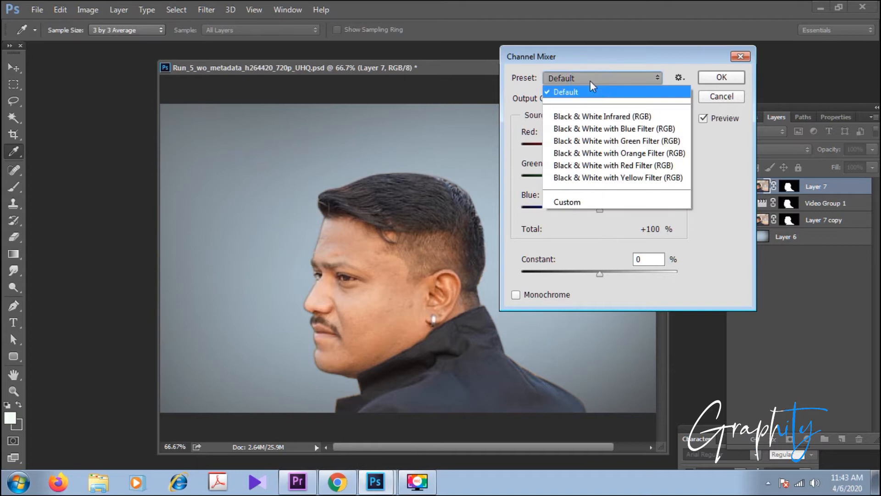
{"action": "left_click", "coordinate": [606, 165]}
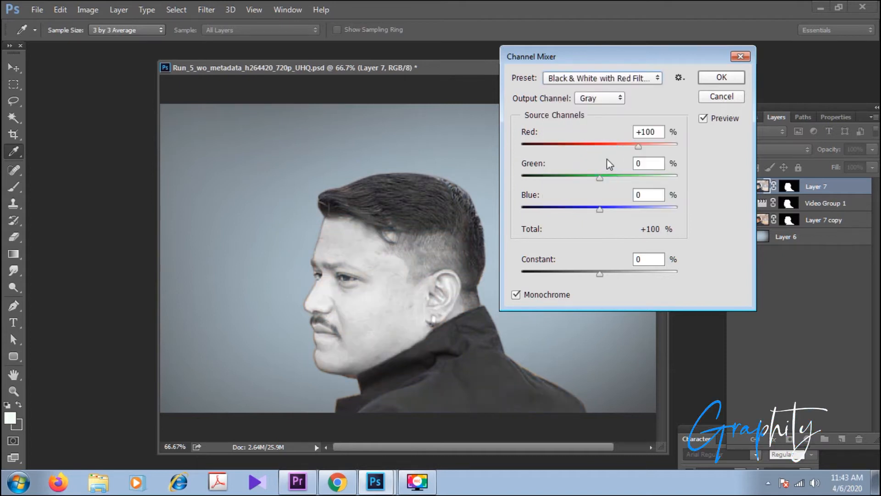
{"action": "left_click", "coordinate": [599, 83]}
{"action": "left_click", "coordinate": [634, 173]}
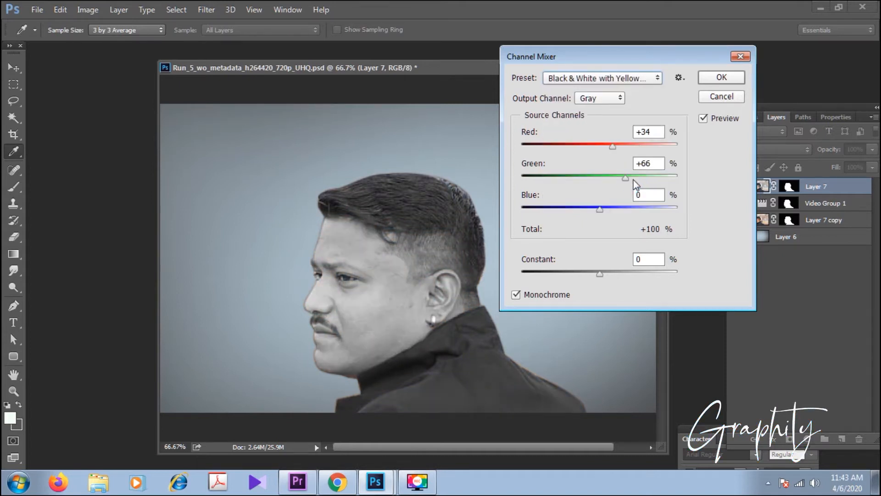
{"action": "left_click_drag", "start_coordinate": [616, 146], "coordinate": [614, 146]}
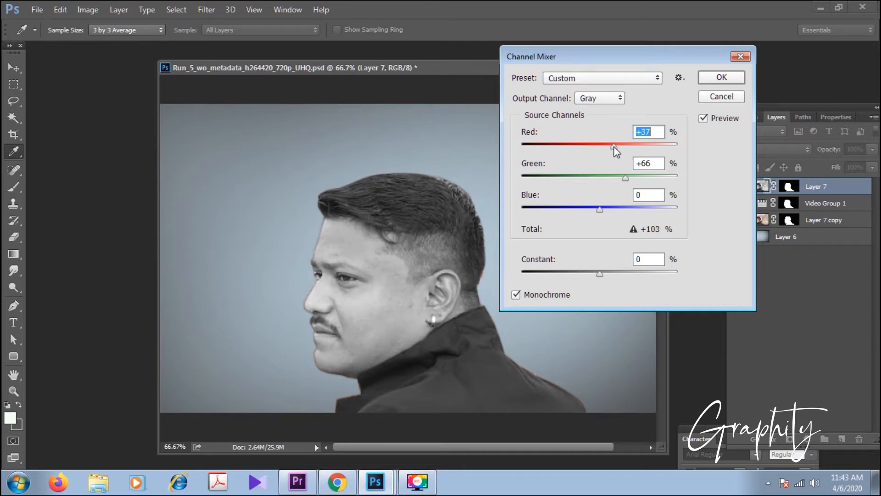
{"action": "left_click_drag", "start_coordinate": [621, 177], "coordinate": [625, 178]}
{"action": "left_click", "coordinate": [719, 79]}
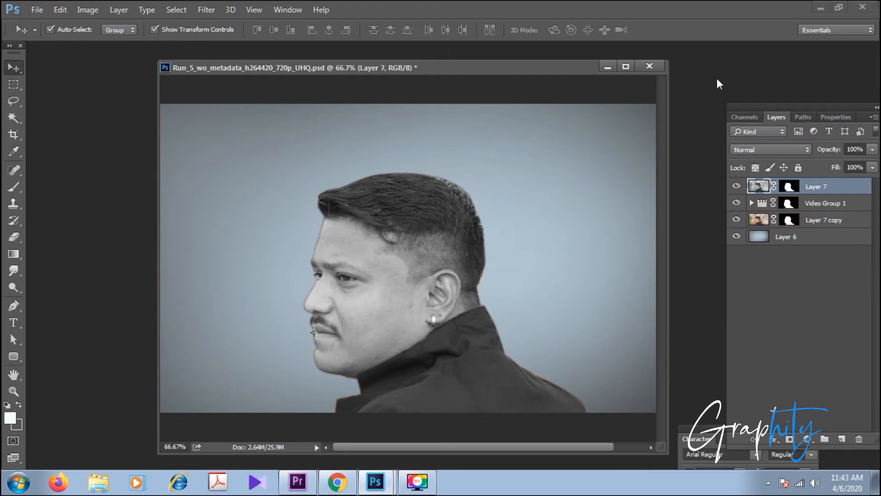
Step: Replace the coloured Layer 7 copy with a duplicate of the black-and-white Layer 7, placed between Video Group 1 and Layer 6
{"action": "left_click", "coordinate": [786, 222]}
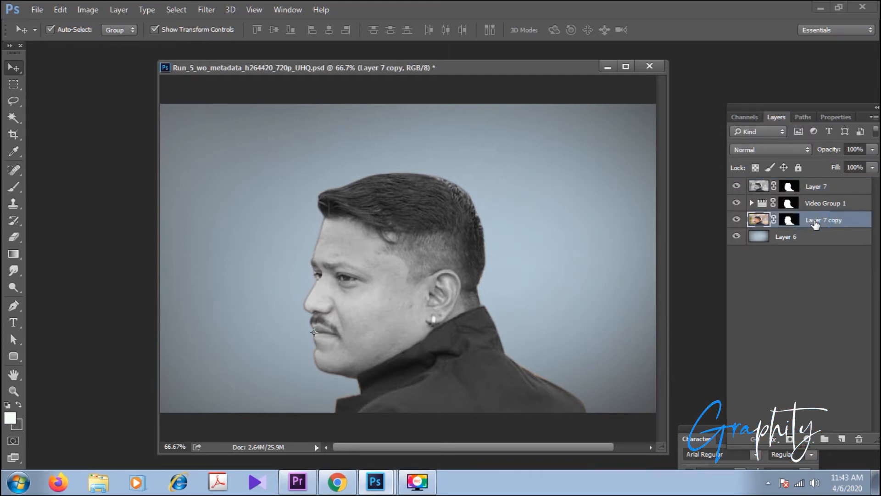
{"action": "key", "text": "Delete"}
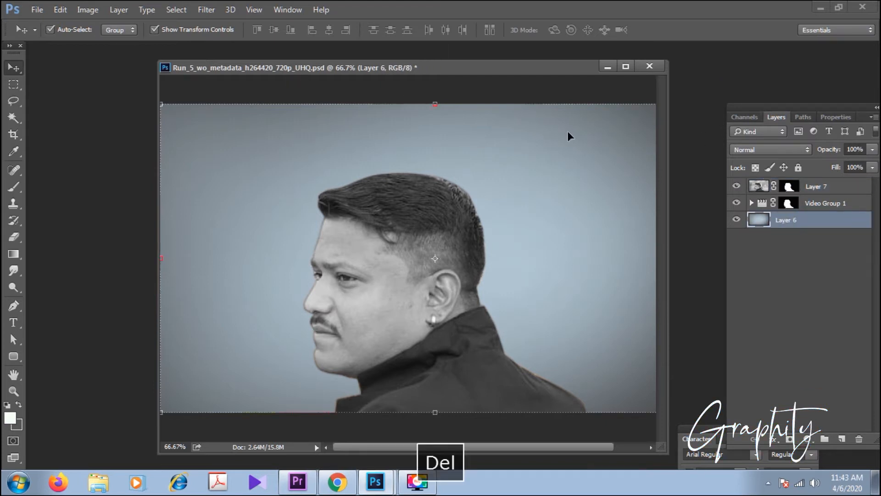
{"action": "left_click", "coordinate": [834, 186]}
{"action": "key", "text": "ctrl+j"}
{"action": "left_click_drag", "start_coordinate": [815, 195], "coordinate": [816, 228]}
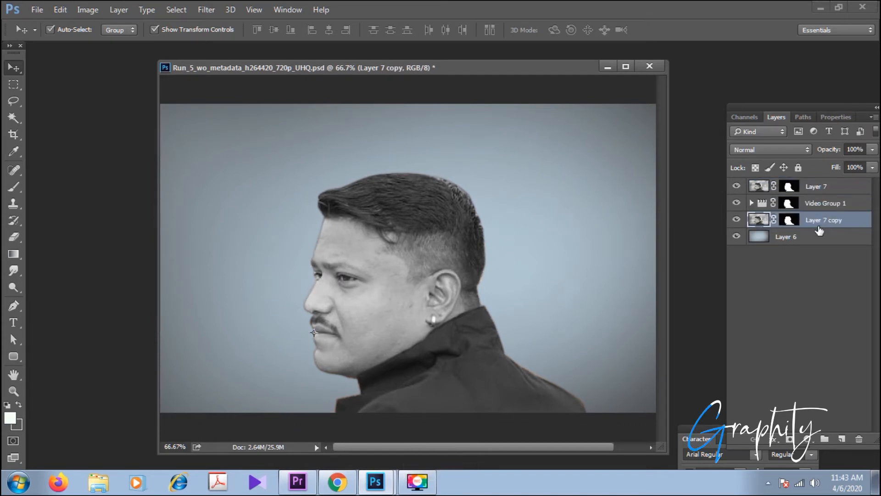
Step: Make Layer 7 active and set its blend mode to Screen
{"action": "left_click", "coordinate": [790, 187]}
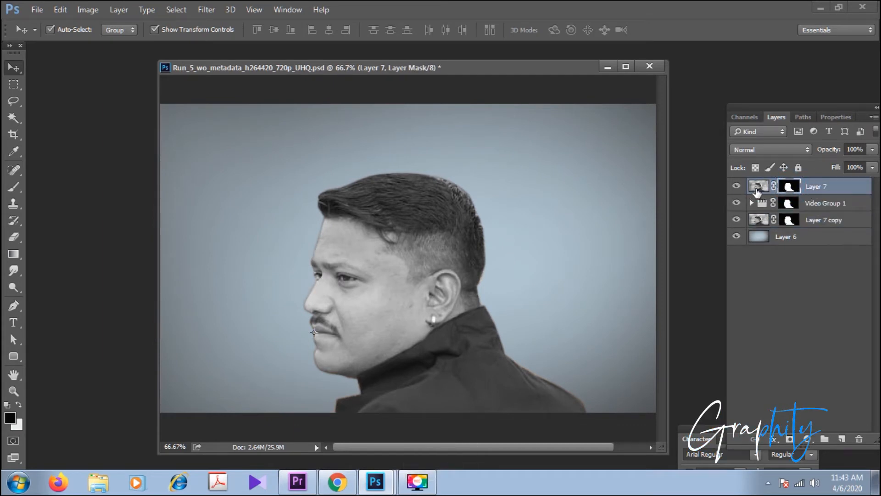
{"action": "left_click", "coordinate": [758, 186]}
{"action": "left_click", "coordinate": [822, 236]}
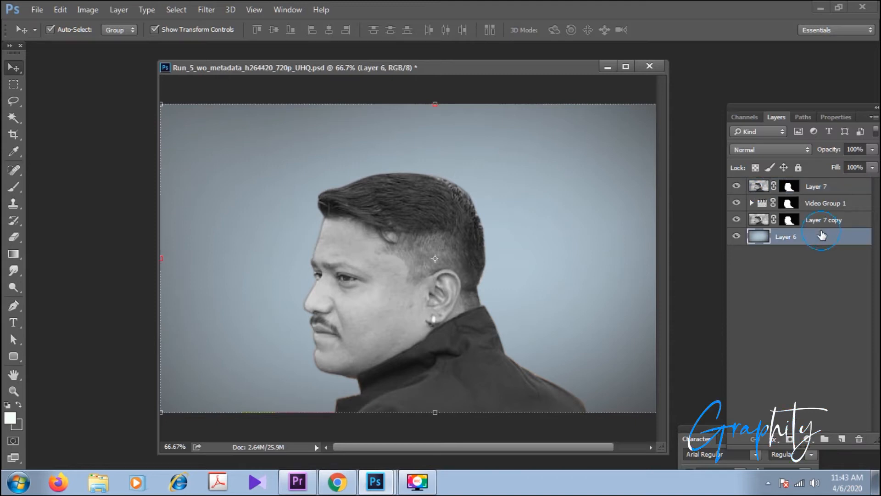
{"action": "left_click", "coordinate": [815, 187]}
{"action": "left_click", "coordinate": [771, 152]}
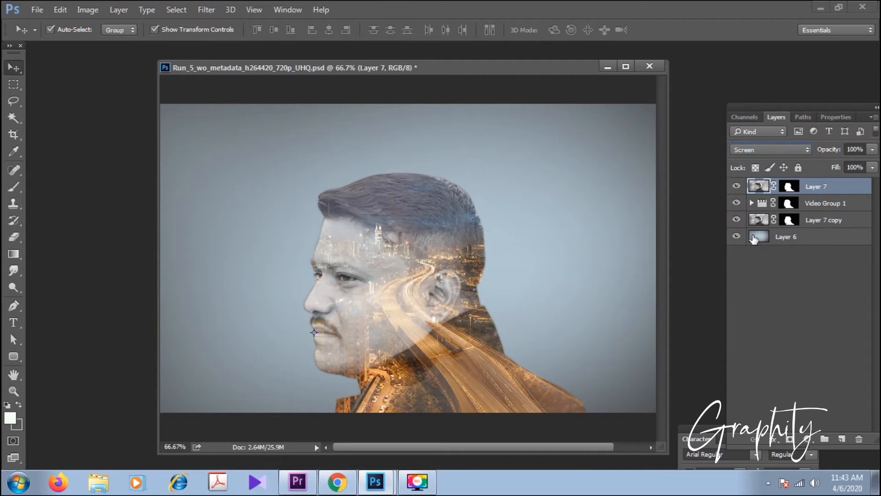
Step: Try the brighter blend modes up to Lighter Color on Layer 7, and go back to Screen
{"action": "key", "text": "ctrl+equal"}
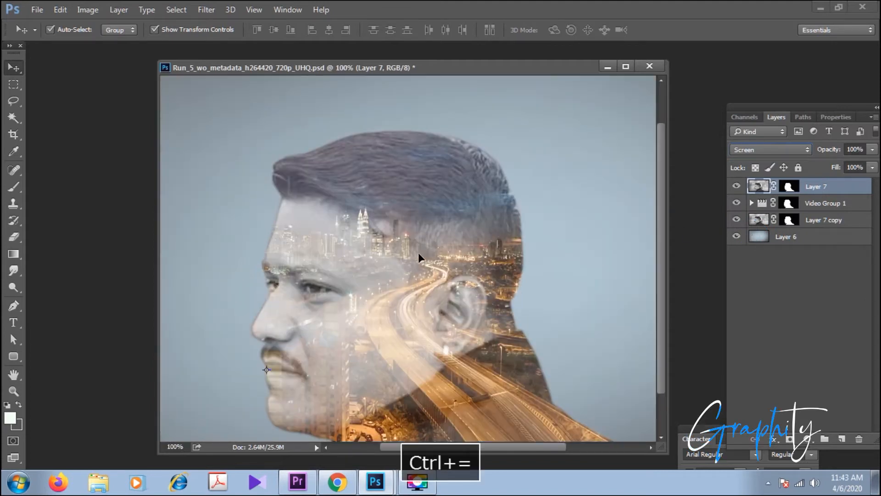
{"action": "key", "text": "shift+plus"}
{"action": "key", "text": "shift+plus"}
{"action": "key", "text": "shift+plus"}
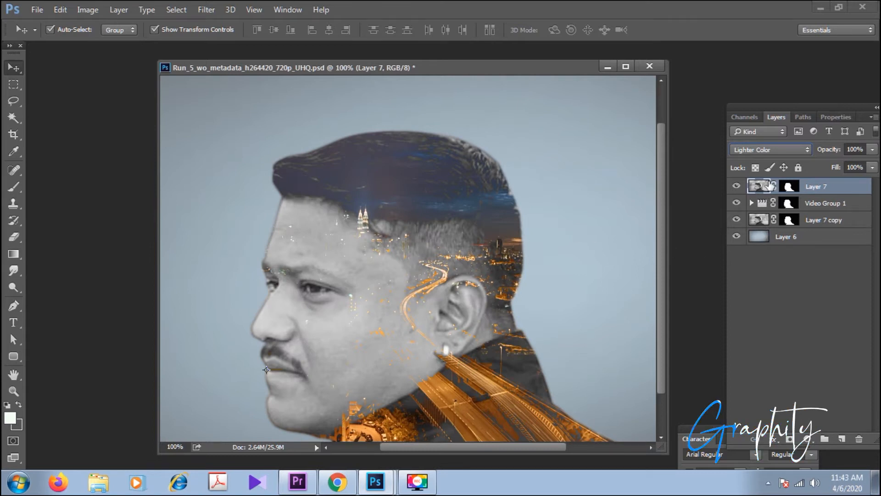
{"action": "left_click", "coordinate": [768, 155]}
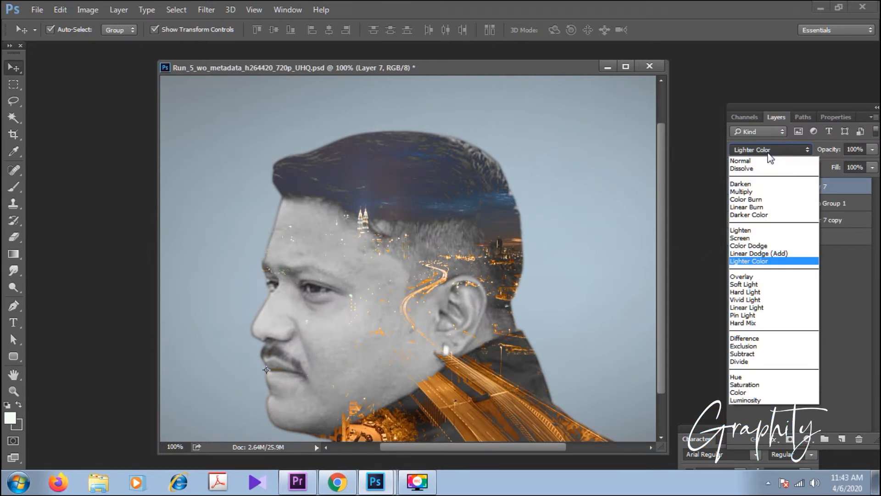
{"action": "left_click", "coordinate": [746, 238]}
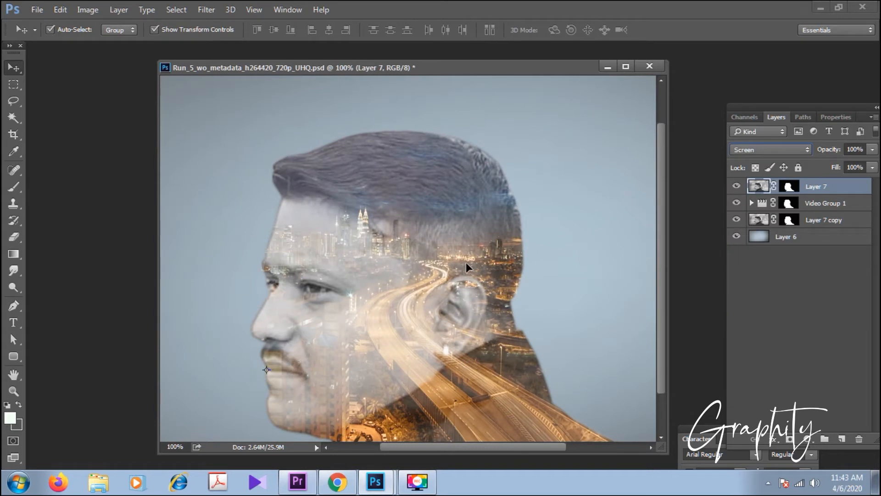
Step: Set Layer 7's blend mode to Lighten and view the whole composite at 66.67%
{"action": "key", "text": "shift+minus"}
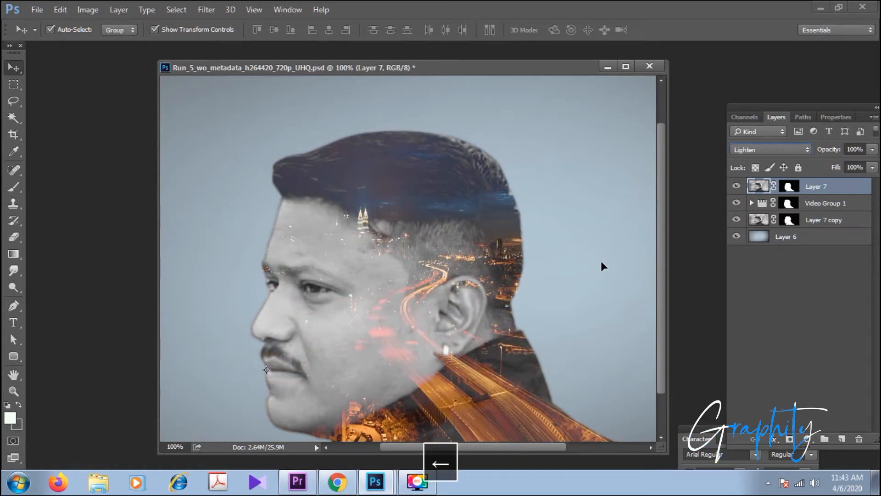
{"action": "key", "text": "ctrl+minus"}
{"action": "key", "text": "ctrl+minus"}
{"action": "key", "text": "ctrl+equal"}
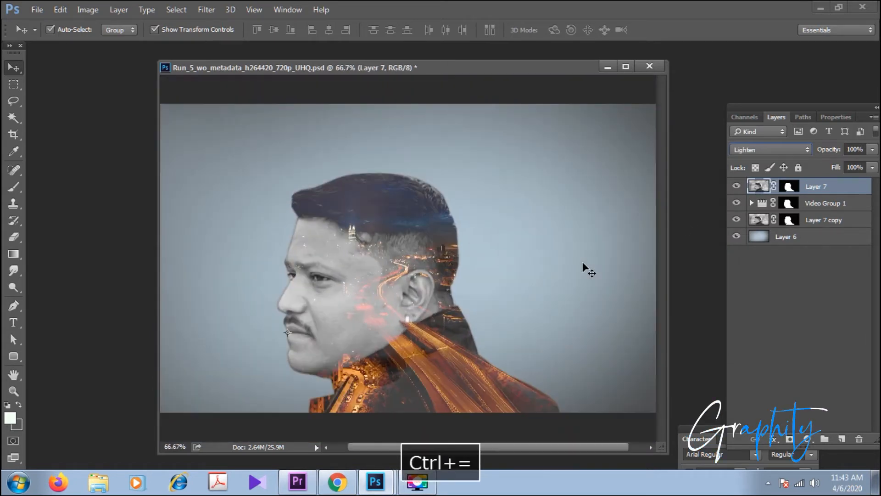
{"action": "key", "text": "space"}
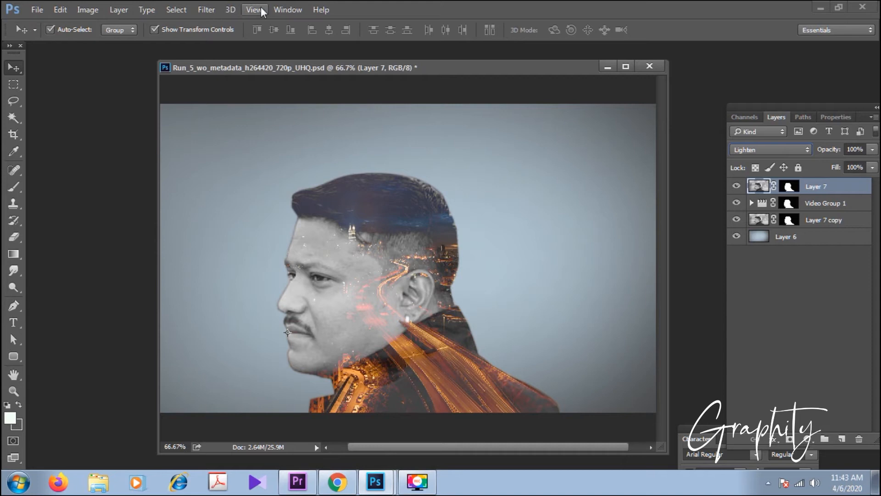
Step: Open the Timeline, expand Layer 7's track, and move and enlarge the Timeline to show the other layers' tracks
{"action": "left_click", "coordinate": [287, 10]}
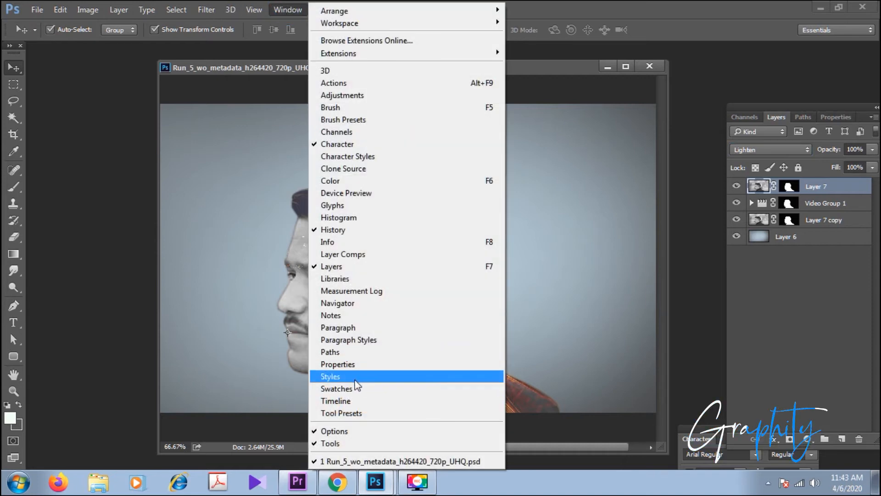
{"action": "left_click", "coordinate": [363, 400]}
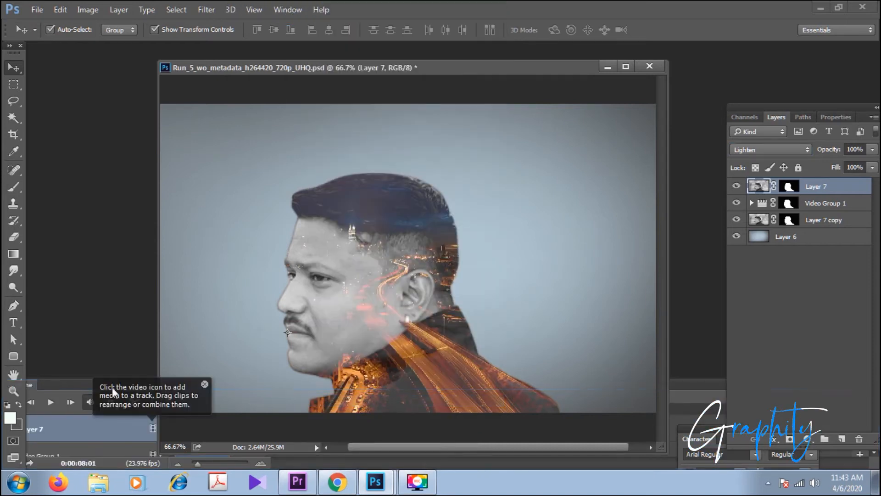
{"action": "left_click_drag", "start_coordinate": [86, 381], "coordinate": [124, 371]}
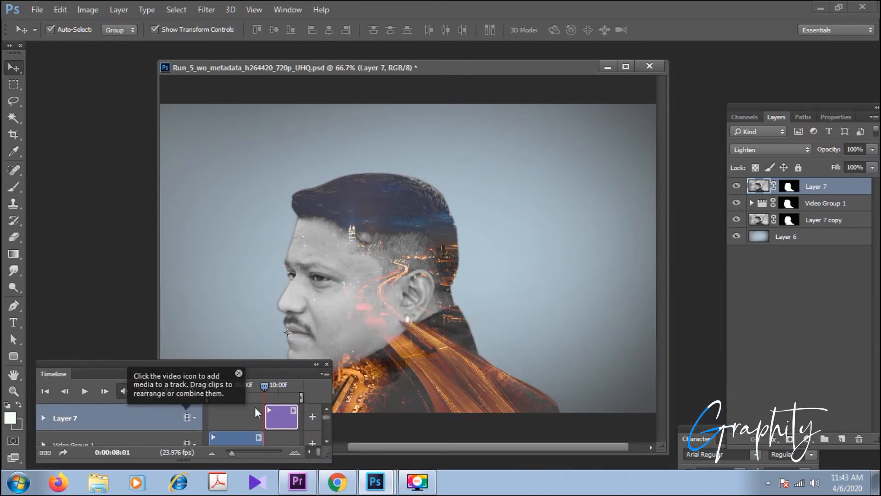
{"action": "left_click", "coordinate": [269, 415]}
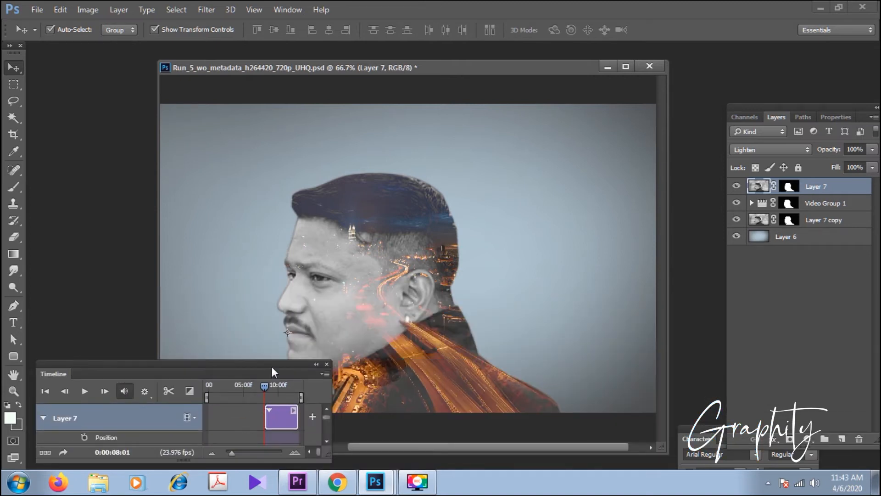
{"action": "left_click_drag", "start_coordinate": [274, 371], "coordinate": [286, 222]}
{"action": "left_click_drag", "start_coordinate": [342, 311], "coordinate": [482, 418]}
Step: Adjust the Layer 7 and Layer 7 copy clips to start at the timeline's beginning and end with Video Group 1's clip
{"action": "left_click", "coordinate": [276, 387]}
{"action": "left_click_drag", "start_coordinate": [275, 388], "coordinate": [222, 387]}
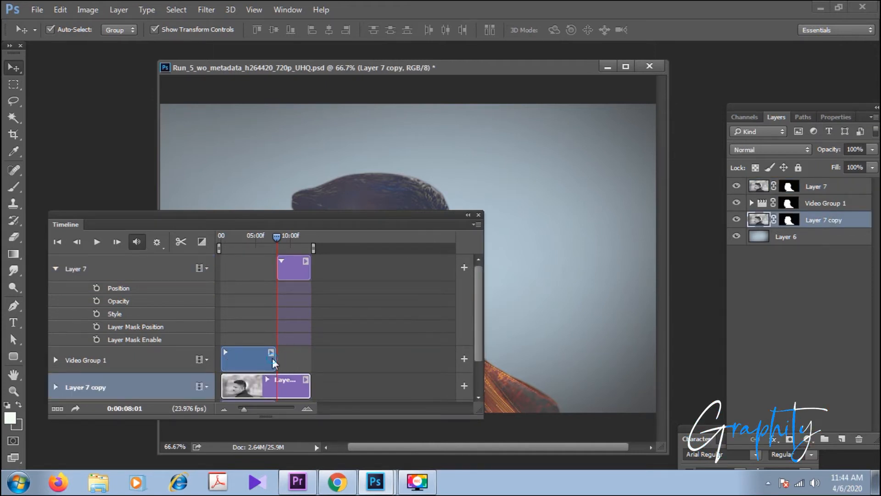
{"action": "left_click", "coordinate": [273, 363]}
{"action": "left_click_drag", "start_coordinate": [280, 275], "coordinate": [225, 275]}
{"action": "left_click_drag", "start_coordinate": [308, 269], "coordinate": [277, 268]}
{"action": "left_click_drag", "start_coordinate": [480, 344], "coordinate": [426, 392]}
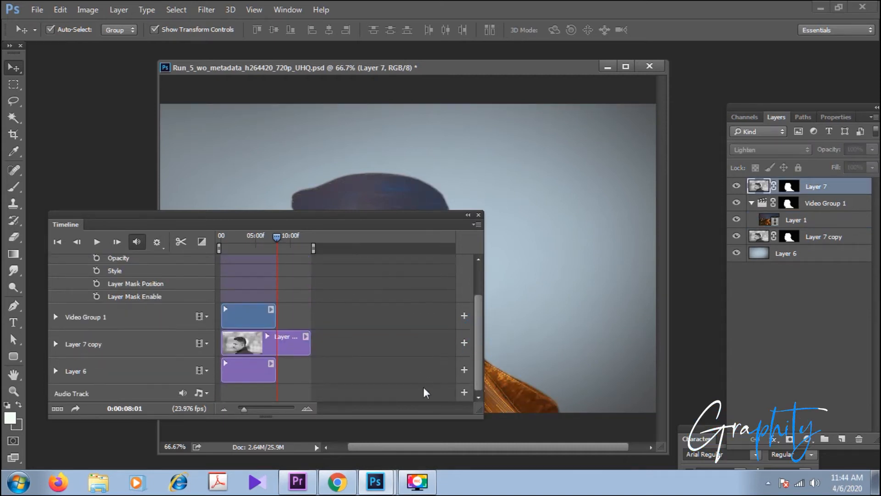
{"action": "left_click_drag", "start_coordinate": [308, 352], "coordinate": [275, 341]}
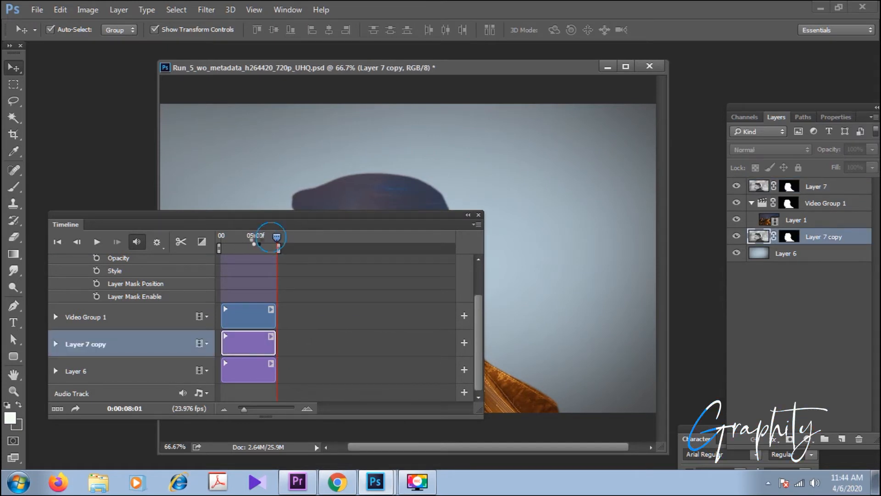
Step: Play back the video composite while moving the Timeline out of the way to check the city scene inside the man's silhouette
{"action": "left_click_drag", "start_coordinate": [277, 222], "coordinate": [404, 350]}
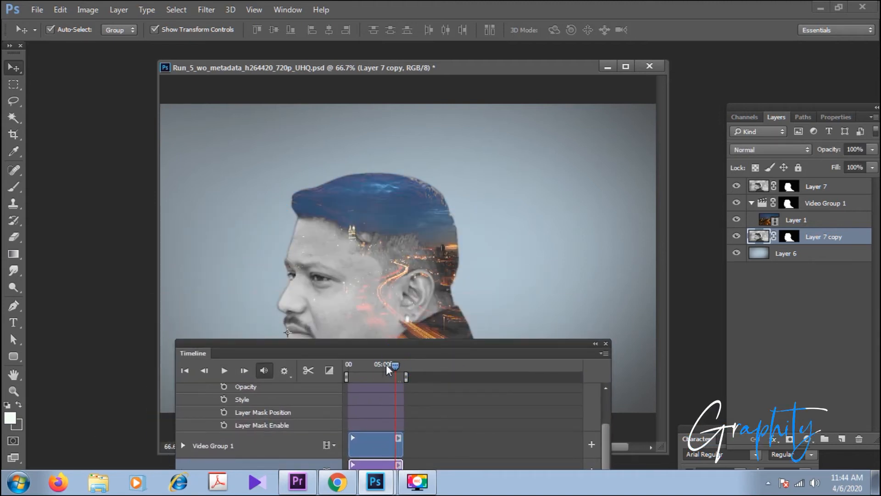
{"action": "left_click", "coordinate": [369, 365]}
{"action": "key", "text": "space"}
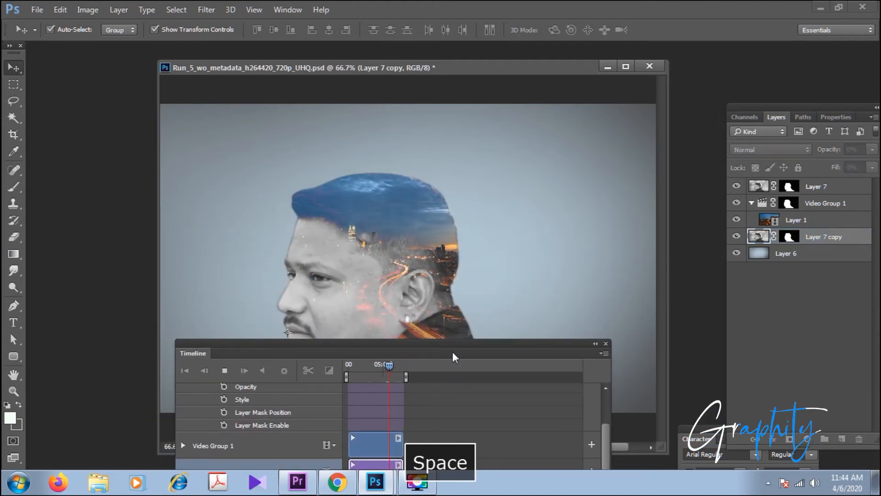
{"action": "left_click_drag", "start_coordinate": [459, 345], "coordinate": [145, 272]}
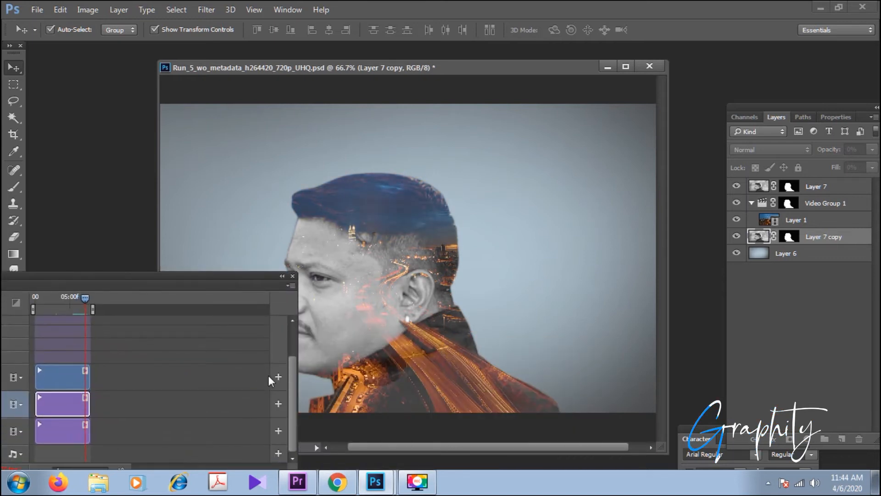
{"action": "key", "text": "space"}
{"action": "left_click_drag", "start_coordinate": [190, 277], "coordinate": [279, 375]}
Step: Target Layer 7's mask and choose a soft round Brush tip for painting on it
{"action": "left_click", "coordinate": [354, 323]}
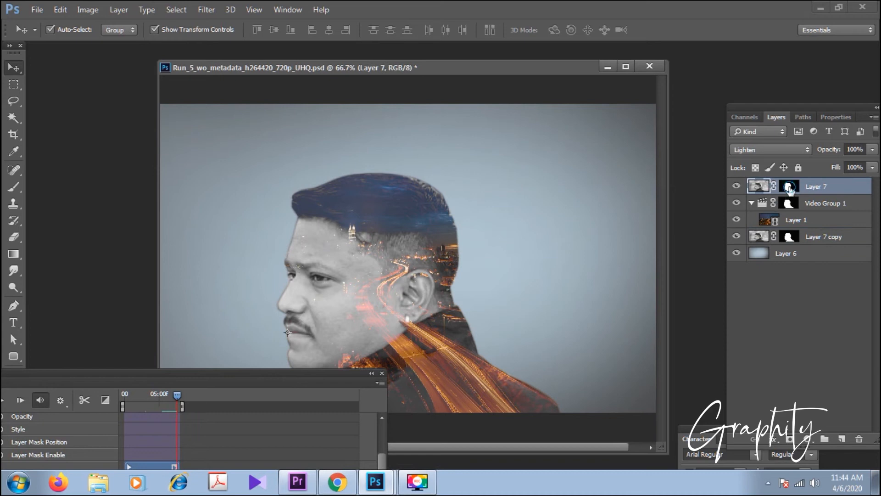
{"action": "key", "text": "b"}
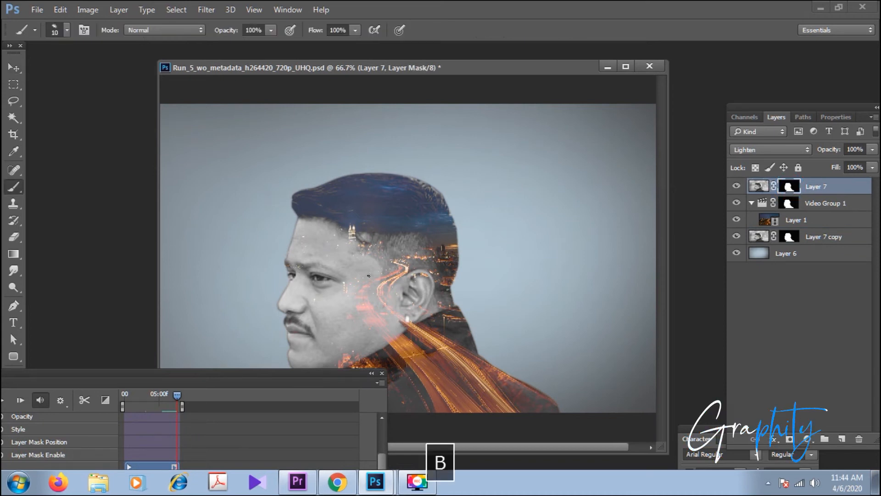
{"action": "right_click", "coordinate": [369, 276]}
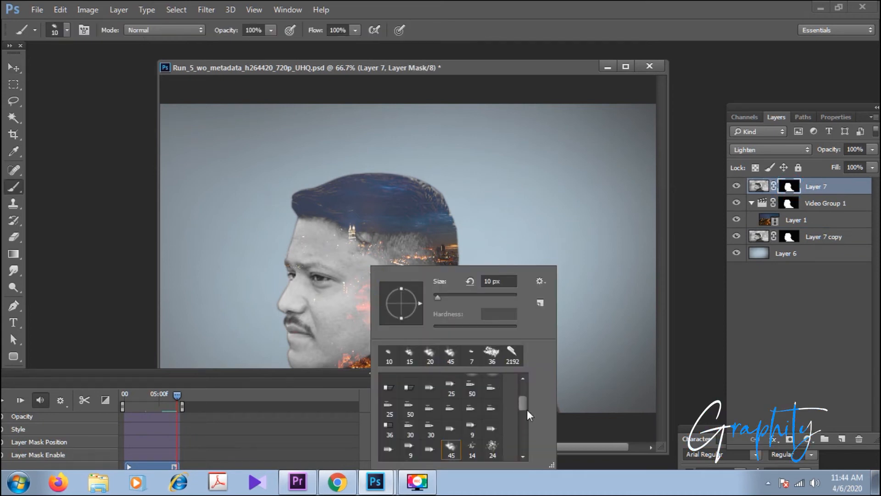
{"action": "left_click_drag", "start_coordinate": [526, 409], "coordinate": [521, 366]}
{"action": "left_click", "coordinate": [473, 385]}
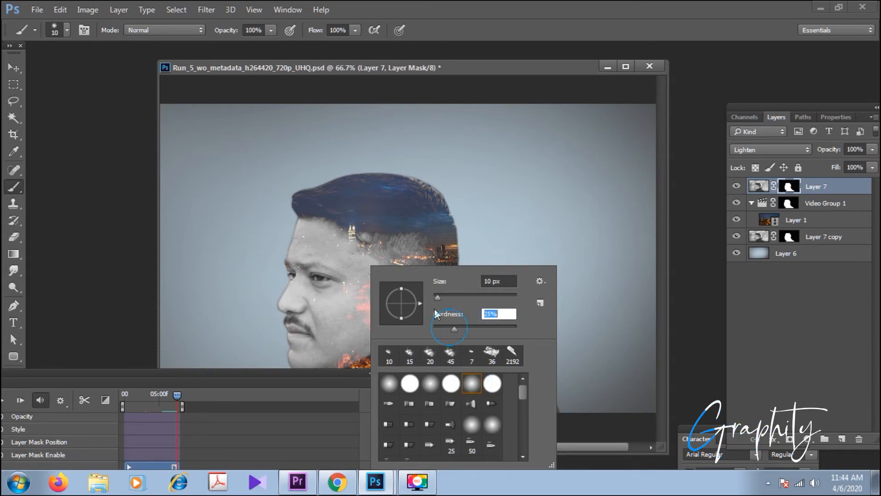
{"action": "left_click", "coordinate": [352, 265]}
Step: Enlarge the brush to 175 px and undo the stray dab on Layer 7's mask
{"action": "key", "text": "bracketright"}
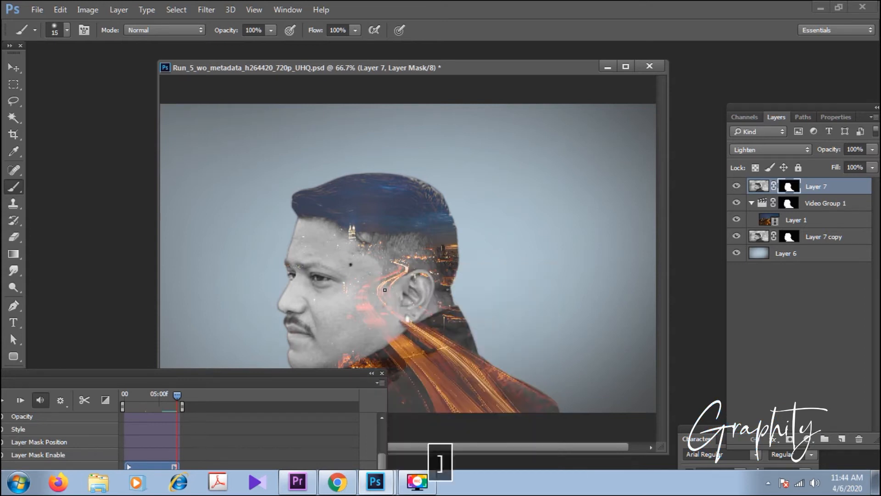
{"action": "key", "text": "bracketright"}
{"action": "key", "text": "bracketright"}
{"action": "key", "text": "bracketright"}
{"action": "key", "text": "bracketright"}
{"action": "key", "text": "ctrl+alt+z"}
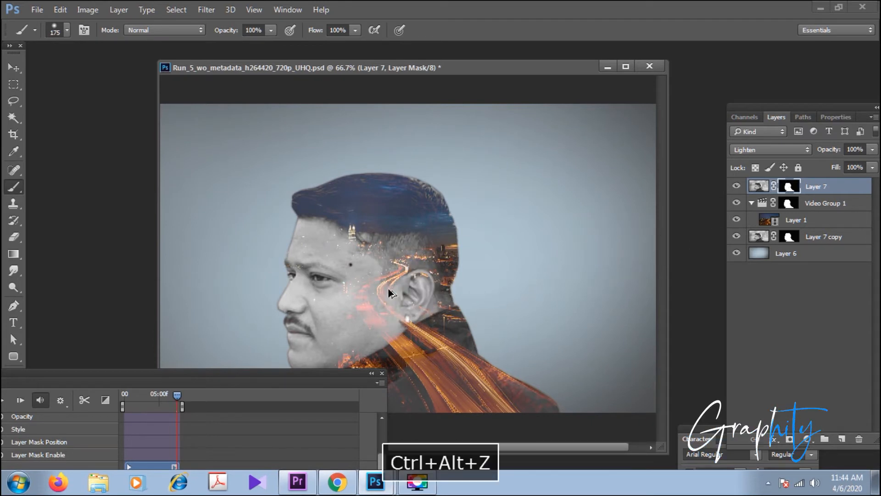
Step: Step back and forward through the recent edits on Layer 7 to compare the portrait with and without them
{"action": "key", "text": "ctrl+alt+z"}
{"action": "key", "text": "ctrl+shift+z"}
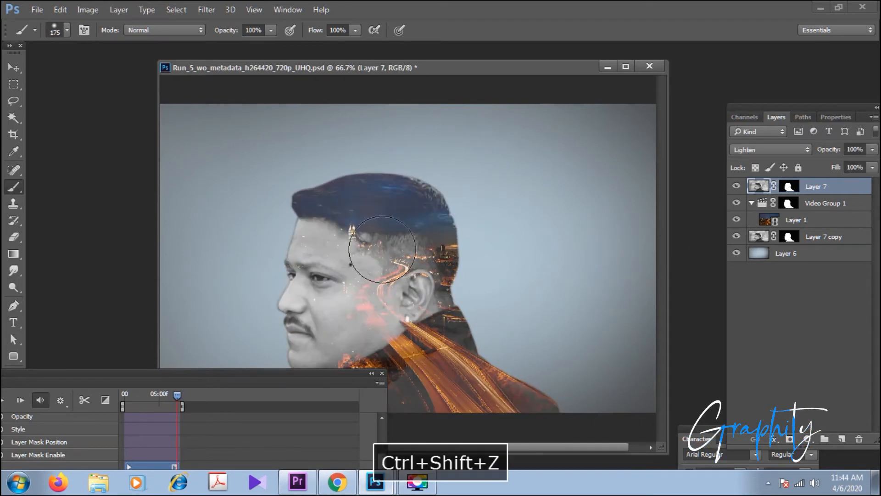
{"action": "key", "text": "ctrl+alt+z"}
{"action": "key", "text": "ctrl+shift+z"}
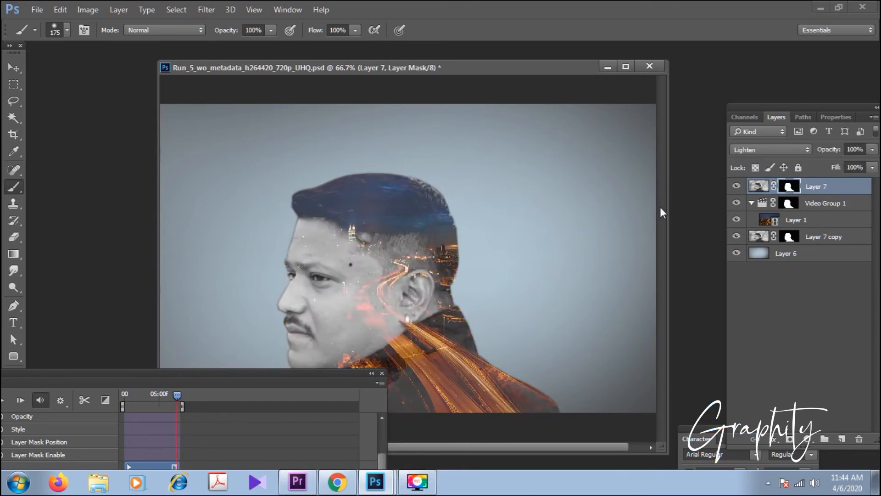
Step: Move the Timeline clear of the face, swap the brush colours and brush Layer 7's mask between the ear and cheek
{"action": "key", "text": "b"}
{"action": "left_click_drag", "start_coordinate": [213, 374], "coordinate": [473, 415]}
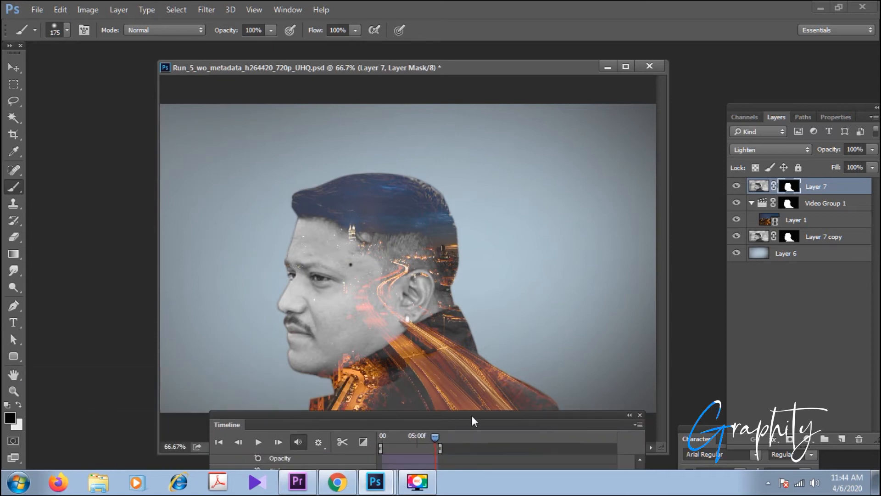
{"action": "key", "text": "b"}
{"action": "left_click", "coordinate": [19, 404]}
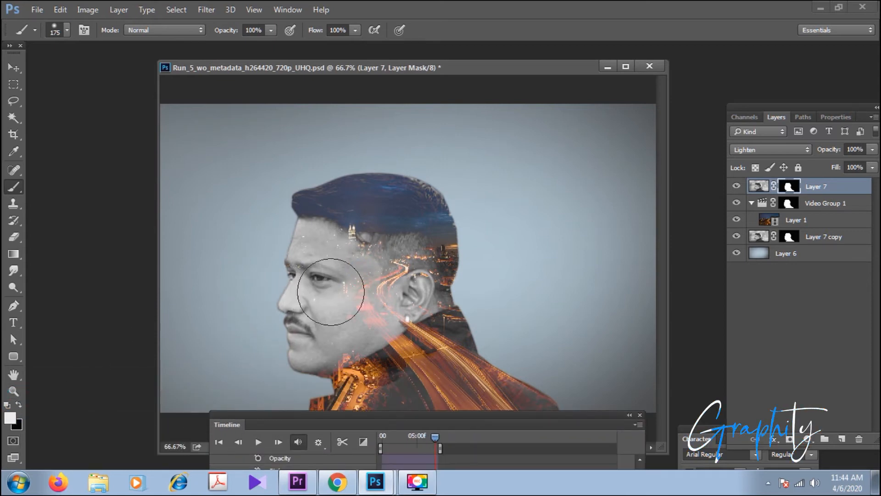
{"action": "key", "text": "bracketleft"}
{"action": "key", "text": "bracketleft"}
{"action": "key", "text": "bracketleft"}
{"action": "key", "text": "bracketright"}
{"action": "mouse_move", "coordinate": [405, 252]}
{"action": "left_mouse_down"}
{"action": "mouse_move", "coordinate": [409, 283]}
{"action": "mouse_move", "coordinate": [381, 274]}
{"action": "mouse_move", "coordinate": [363, 294]}
{"action": "left_mouse_up"}
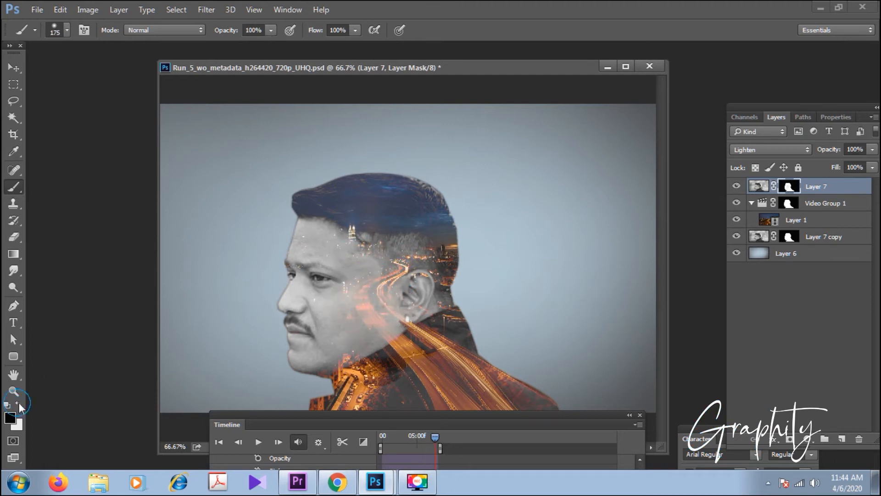
Step: Set the brush opacity to 52% and paint black on Layer 7's mask across the cheek, ear and temple to reveal the city road
{"action": "right_click", "coordinate": [423, 271]}
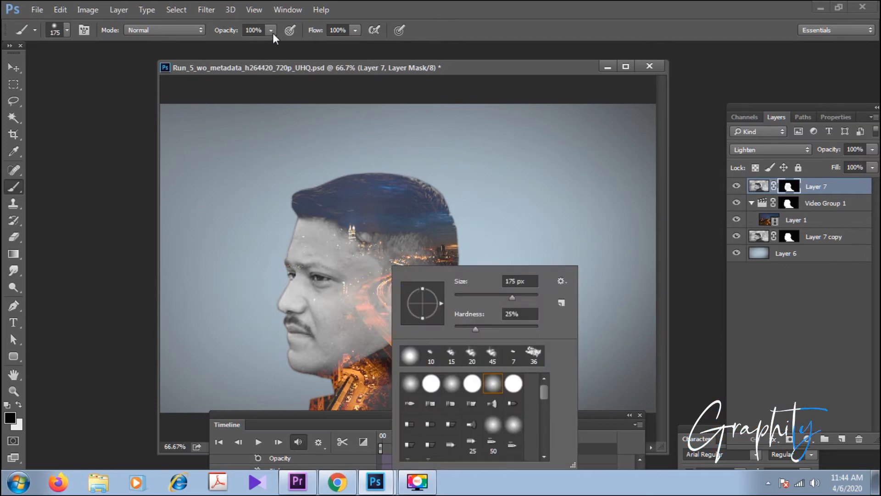
{"action": "left_click_drag", "start_coordinate": [271, 30], "coordinate": [242, 48]}
{"action": "mouse_move", "coordinate": [364, 315]}
{"action": "left_mouse_down"}
{"action": "mouse_move", "coordinate": [379, 284]}
{"action": "mouse_move", "coordinate": [365, 303]}
{"action": "mouse_move", "coordinate": [383, 297]}
{"action": "mouse_move", "coordinate": [379, 339]}
{"action": "mouse_move", "coordinate": [360, 344]}
{"action": "mouse_move", "coordinate": [445, 355]}
{"action": "mouse_move", "coordinate": [478, 302]}
{"action": "mouse_move", "coordinate": [481, 276]}
{"action": "left_mouse_up"}
{"action": "left_click_drag", "start_coordinate": [407, 223], "coordinate": [385, 241]}
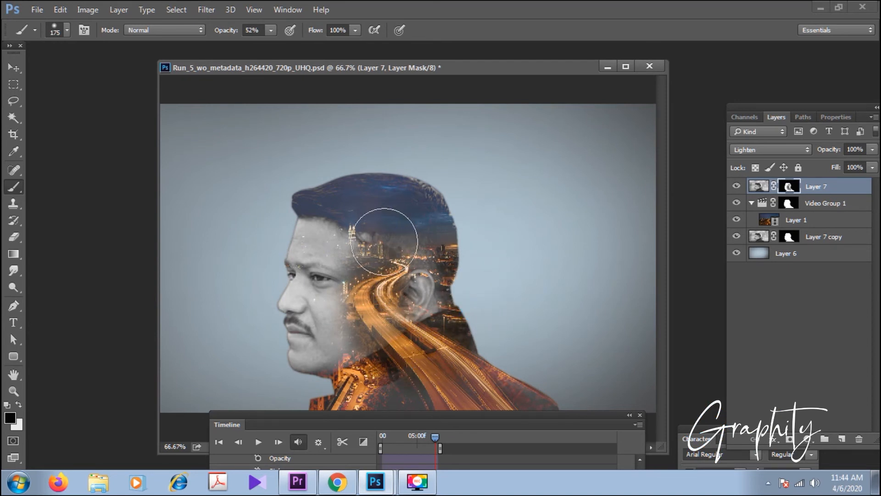
Step: Lower the brush opacity to 34% and soften Layer 7's mask with black along the jaw, cheek, temple and neck
{"action": "right_click", "coordinate": [367, 328]}
{"action": "left_click_drag", "start_coordinate": [268, 32], "coordinate": [260, 45]}
{"action": "mouse_move", "coordinate": [332, 376]}
{"action": "left_mouse_down"}
{"action": "mouse_move", "coordinate": [356, 358]}
{"action": "mouse_move", "coordinate": [363, 326]}
{"action": "left_mouse_up"}
{"action": "mouse_move", "coordinate": [361, 209]}
{"action": "left_mouse_down"}
{"action": "mouse_move", "coordinate": [307, 207]}
{"action": "mouse_move", "coordinate": [354, 234]}
{"action": "mouse_move", "coordinate": [368, 263]}
{"action": "mouse_move", "coordinate": [375, 324]}
{"action": "mouse_move", "coordinate": [350, 325]}
{"action": "mouse_move", "coordinate": [343, 315]}
{"action": "mouse_move", "coordinate": [352, 352]}
{"action": "mouse_move", "coordinate": [386, 390]}
{"action": "mouse_move", "coordinate": [409, 349]}
{"action": "left_mouse_up"}
{"action": "left_click", "coordinate": [459, 324]}
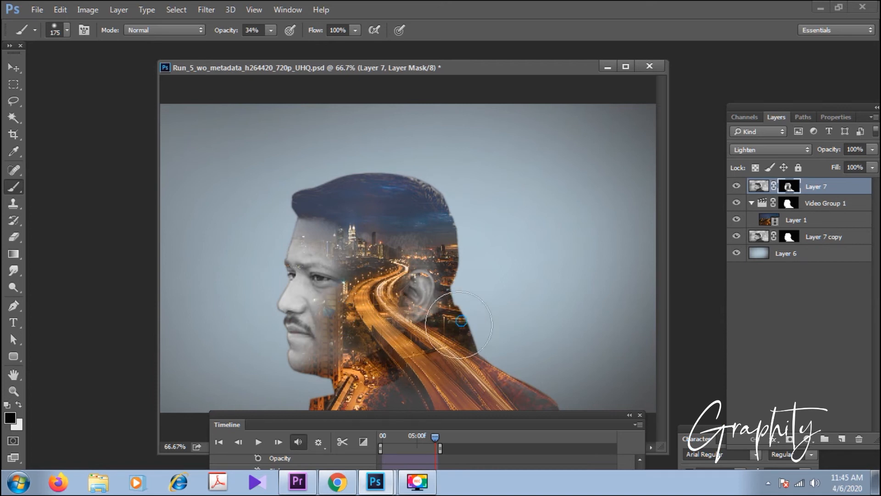
Step: Play and scrub through the composite, with the Timeline moved aside, to examine the city clip inside the portrait
{"action": "key", "text": "space"}
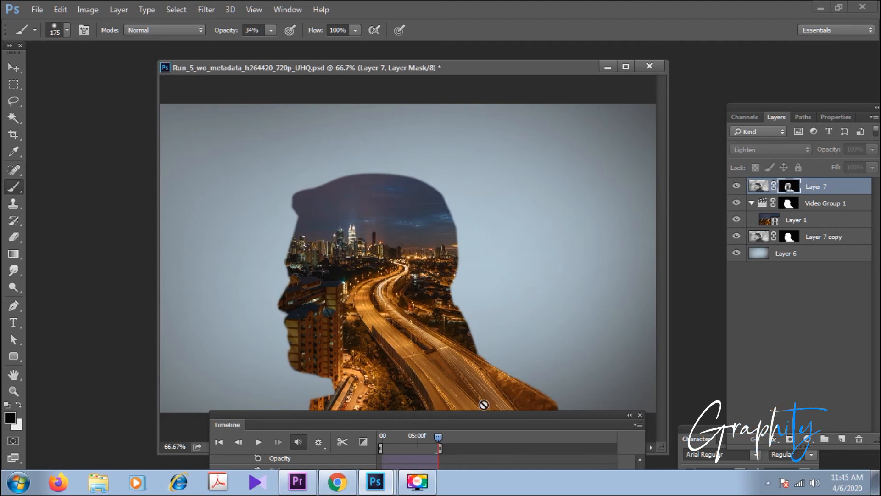
{"action": "left_click_drag", "start_coordinate": [487, 416], "coordinate": [417, 87]}
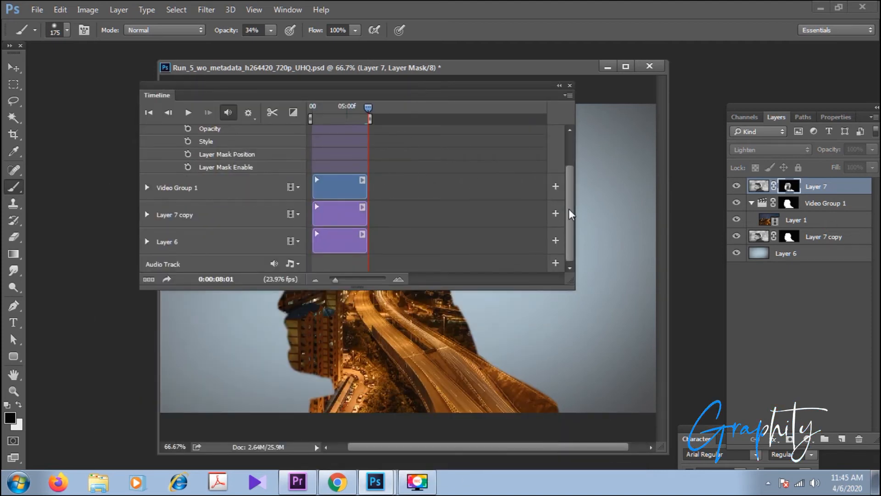
{"action": "left_click_drag", "start_coordinate": [570, 214], "coordinate": [553, 123]}
{"action": "left_click_drag", "start_coordinate": [368, 108], "coordinate": [682, 195]}
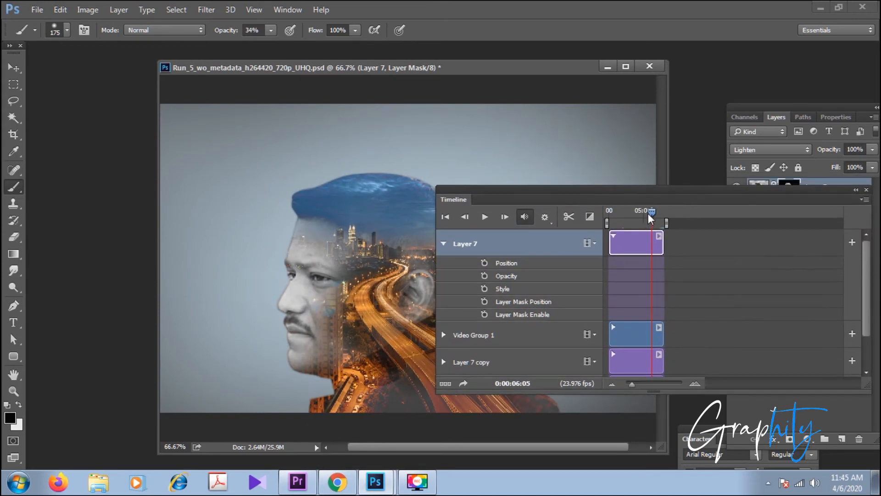
{"action": "left_click", "coordinate": [648, 211]}
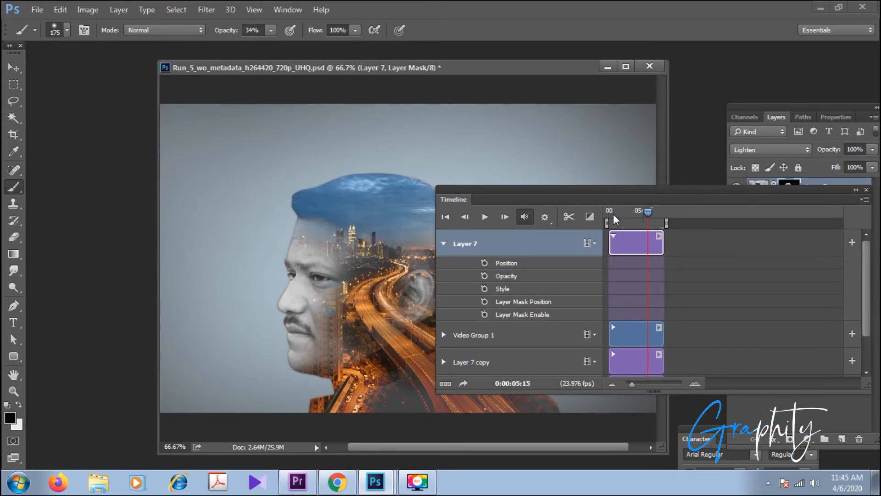
{"action": "key", "text": "space"}
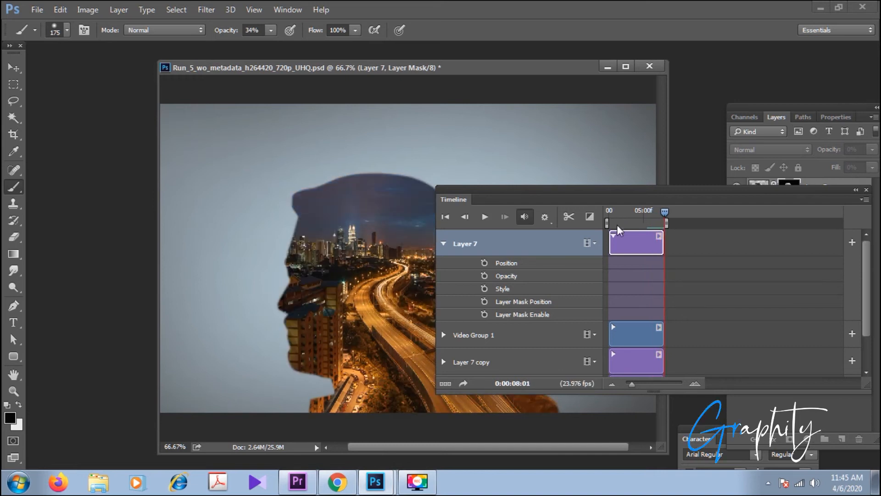
{"action": "mouse_move", "coordinate": [660, 246]}
{"action": "left_mouse_down"}
{"action": "mouse_move", "coordinate": [675, 242]}
{"action": "mouse_move", "coordinate": [665, 242]}
{"action": "left_mouse_up"}
{"action": "left_click_drag", "start_coordinate": [665, 212], "coordinate": [653, 211]}
{"action": "left_click_drag", "start_coordinate": [602, 222], "coordinate": [605, 224]}
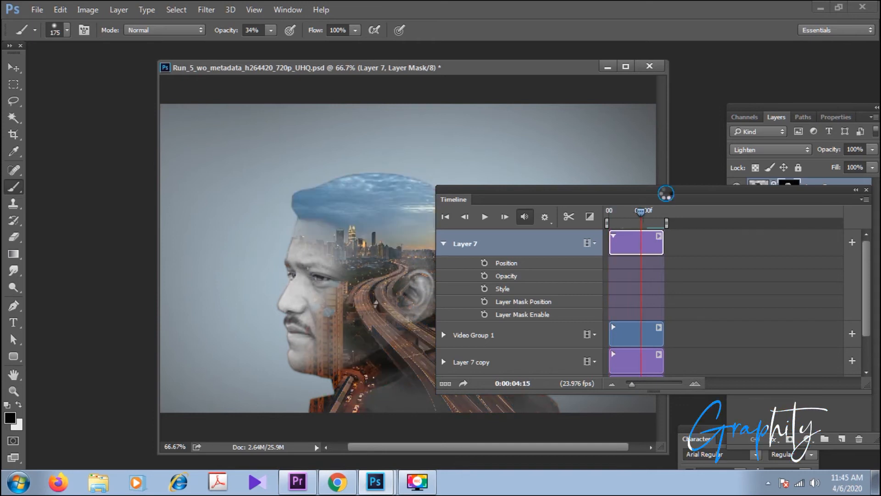
Step: Move the Timeline below the face and paint white at 34% opacity on Layer 7's mask to bring back the cheek
{"action": "mouse_move", "coordinate": [550, 194]}
{"action": "left_mouse_down"}
{"action": "mouse_move", "coordinate": [506, 190]}
{"action": "mouse_move", "coordinate": [334, 376]}
{"action": "mouse_move", "coordinate": [335, 395]}
{"action": "left_mouse_up"}
{"action": "key", "text": "ctrl+alt+z"}
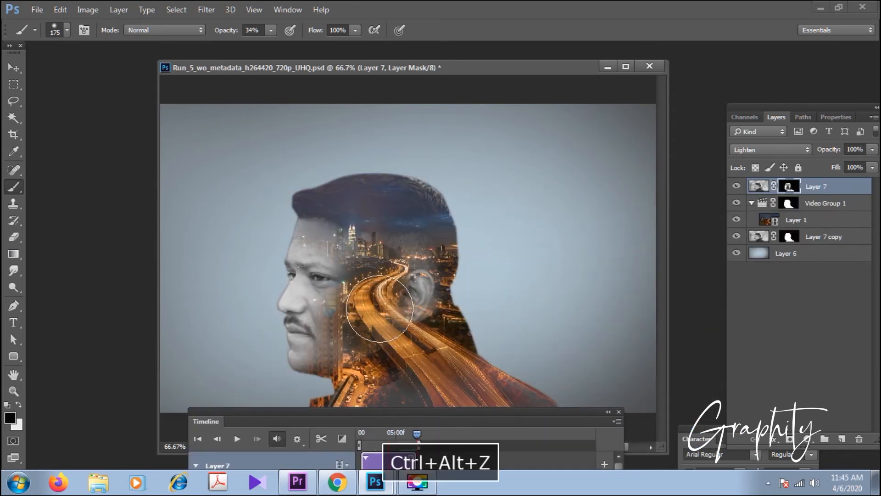
{"action": "key", "text": "space"}
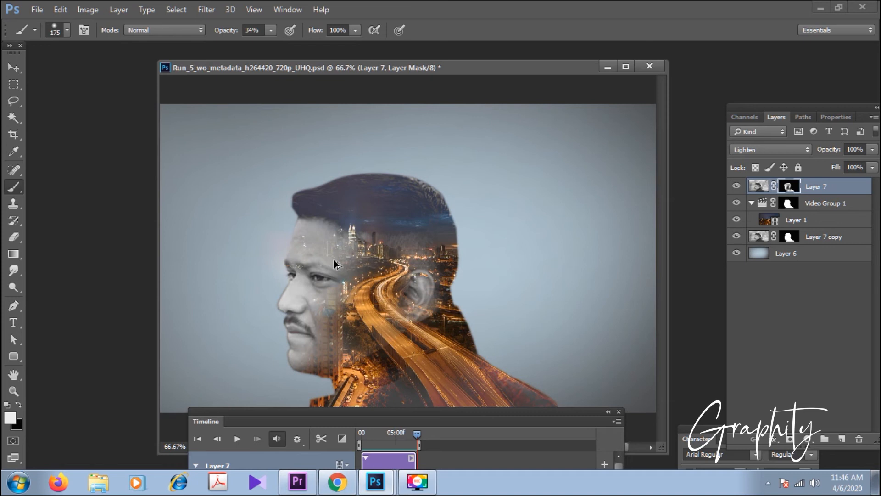
{"action": "key", "text": "ctrl+alt+z"}
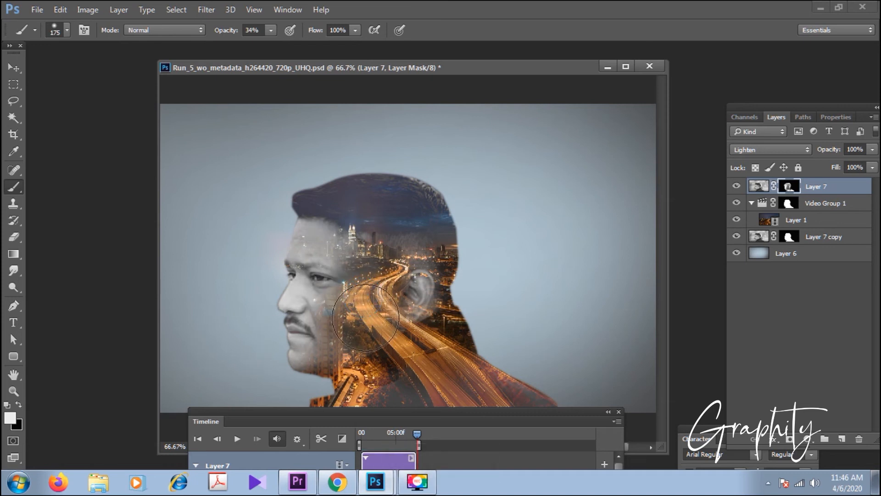
{"action": "key", "text": "space"}
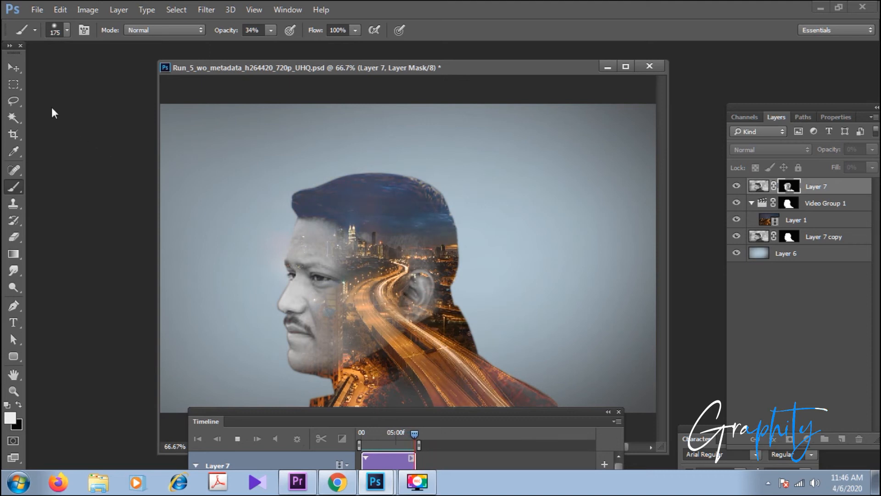
{"action": "key", "text": "space"}
{"action": "left_click_drag", "start_coordinate": [337, 302], "coordinate": [342, 317]}
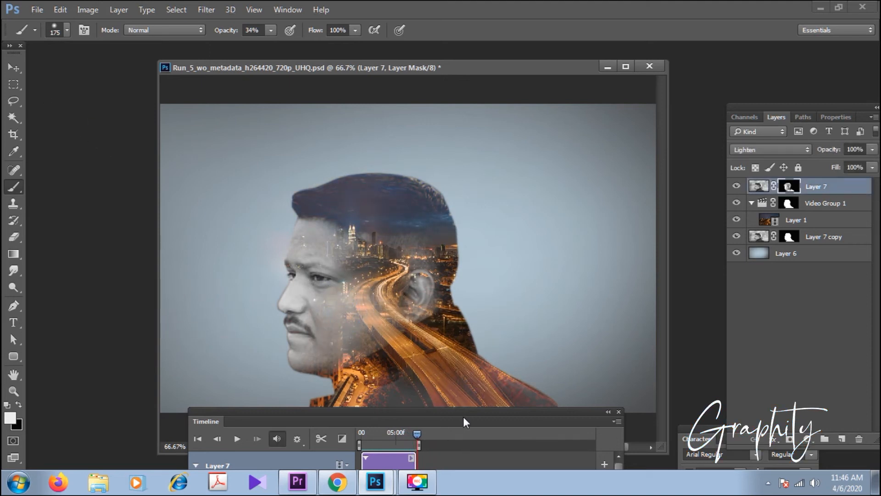
Step: Switch to the Move tool and play back the composite from an earlier frame to check the blended portrait
{"action": "left_click", "coordinate": [13, 68]}
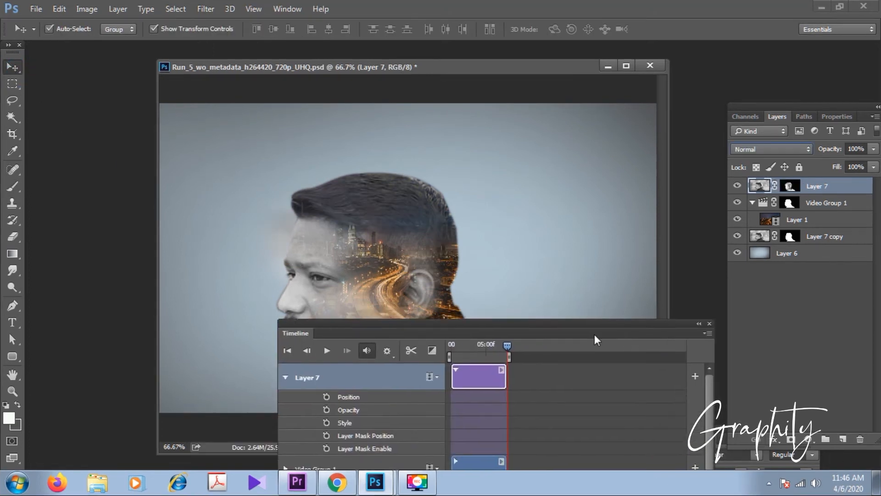
{"action": "left_click_drag", "start_coordinate": [461, 398], "coordinate": [455, 397]}
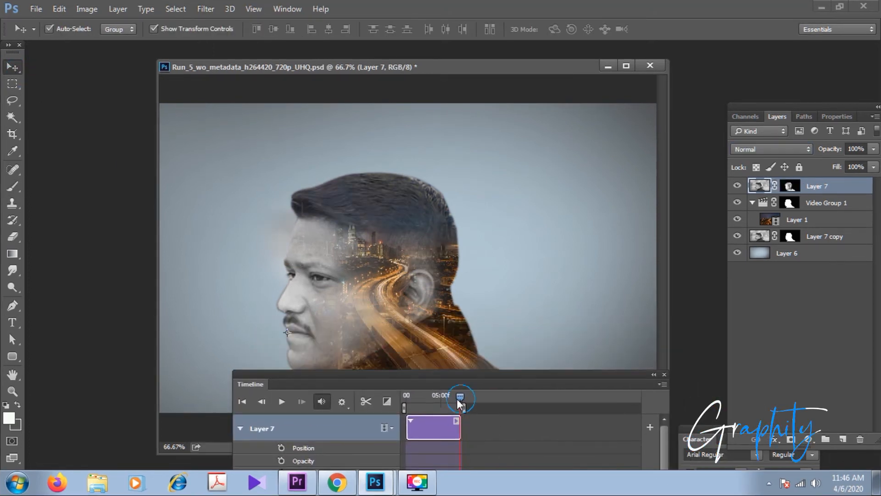
{"action": "key", "text": "space"}
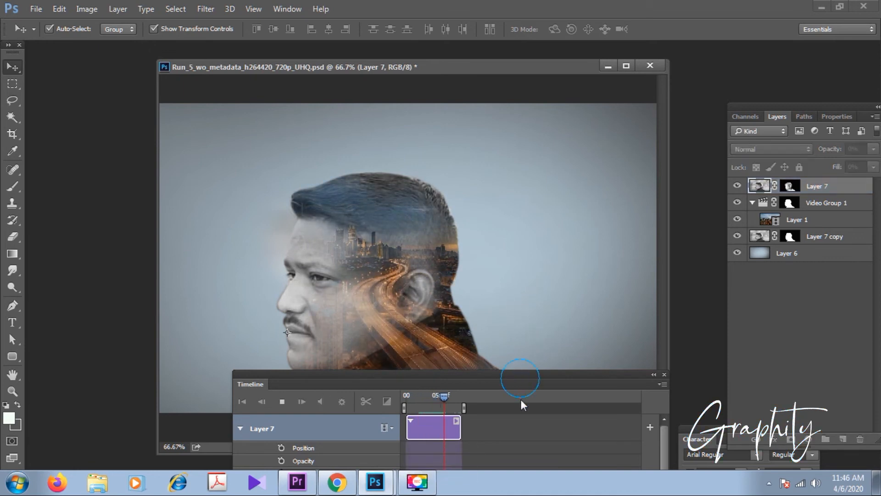
{"action": "left_click_drag", "start_coordinate": [516, 380], "coordinate": [517, 419]}
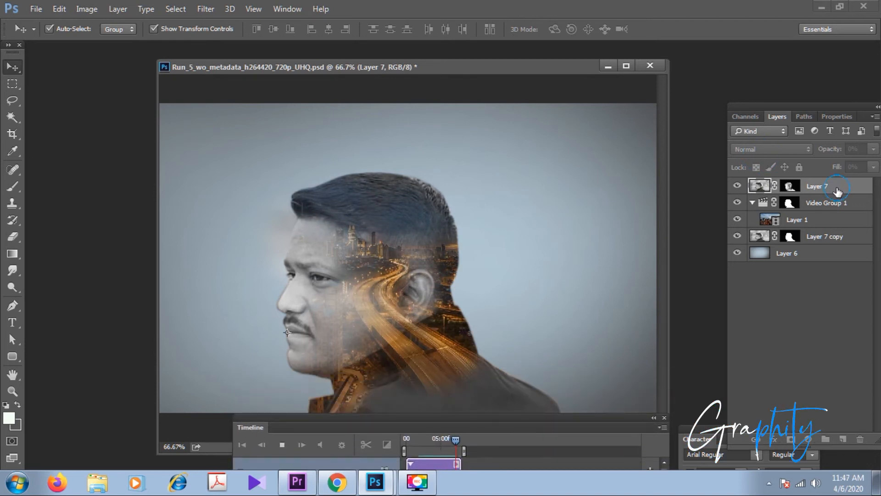
Step: Try the Screen blend mode on Layer 7 and return the layer to Lighten
{"action": "left_click", "coordinate": [770, 188]}
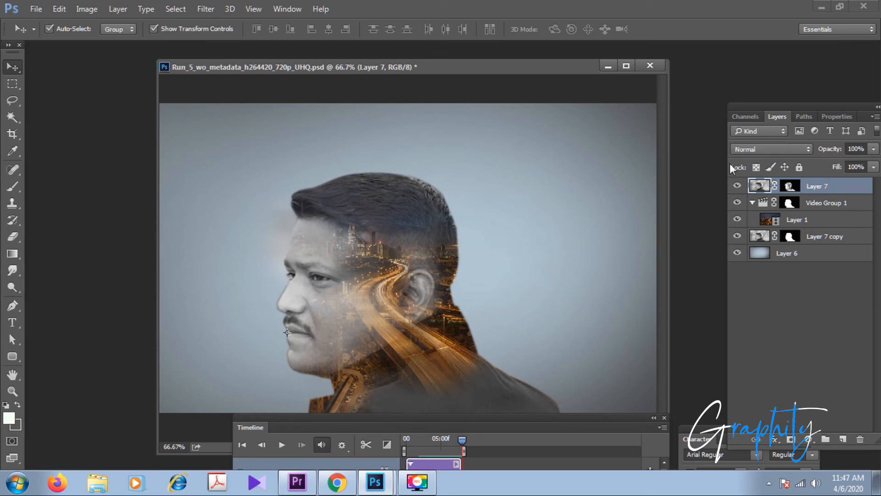
{"action": "left_click", "coordinate": [772, 149]}
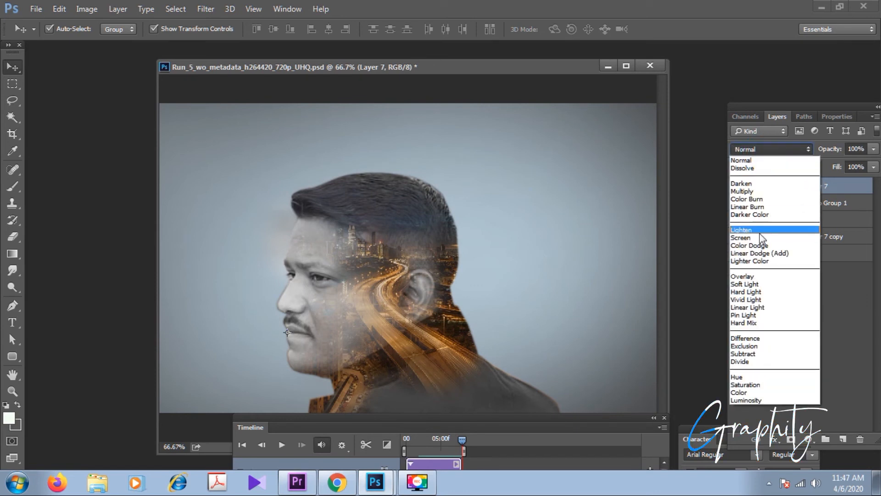
{"action": "left_click", "coordinate": [762, 237]}
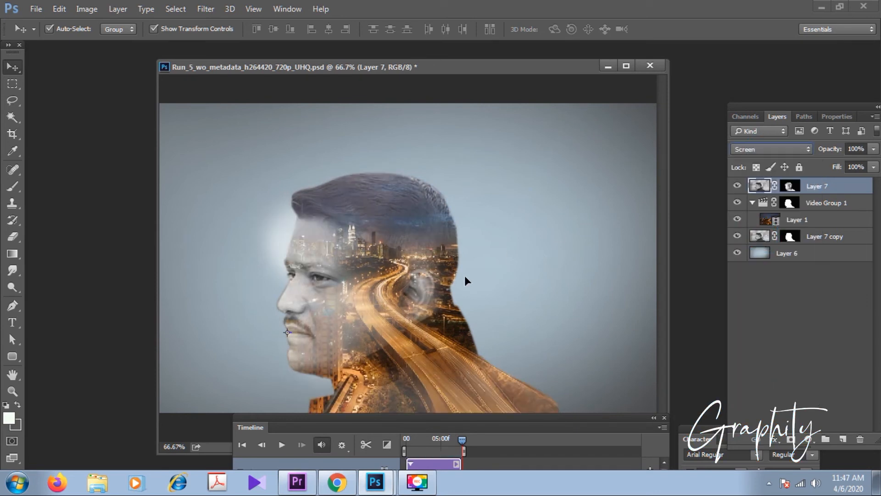
{"action": "key", "text": "ctrl+alt+z"}
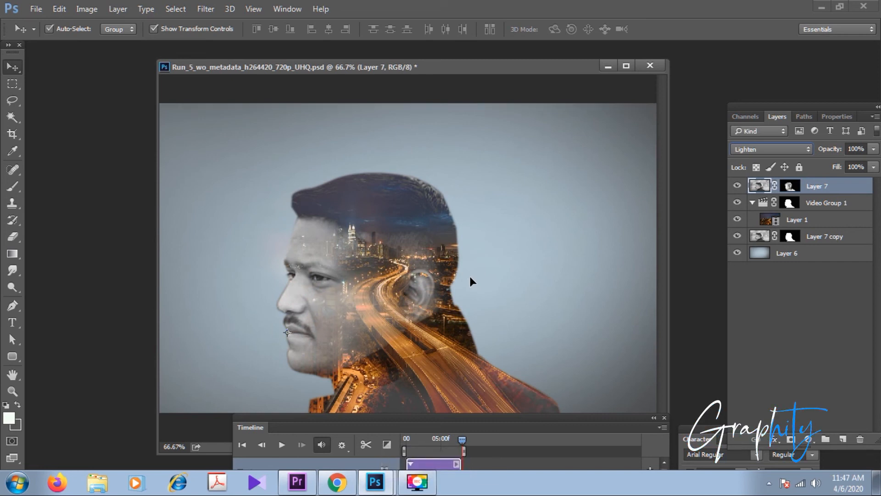
Step: Play the composite from the middle of the timeline to review Layer 7 with the Lighten blend
{"action": "left_click", "coordinate": [459, 439]}
{"action": "key", "text": "Left"}
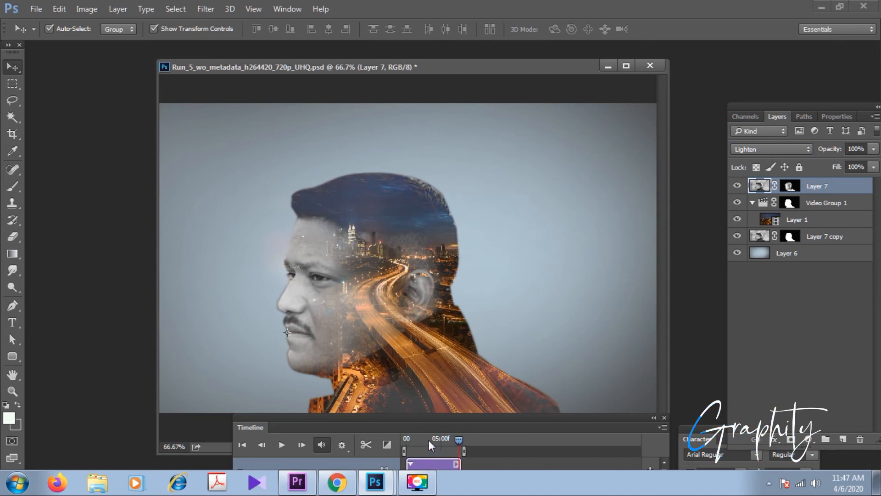
{"action": "left_click", "coordinate": [429, 440]}
{"action": "key", "text": "space"}
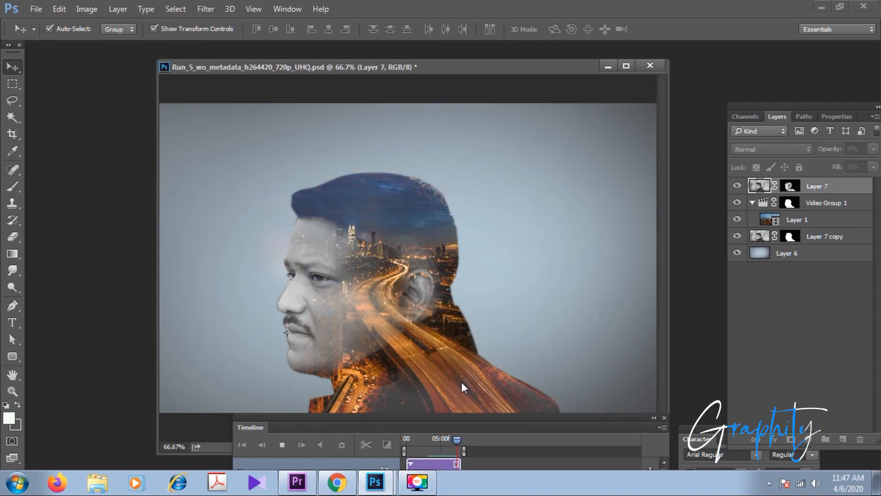
{"action": "key", "text": "space"}
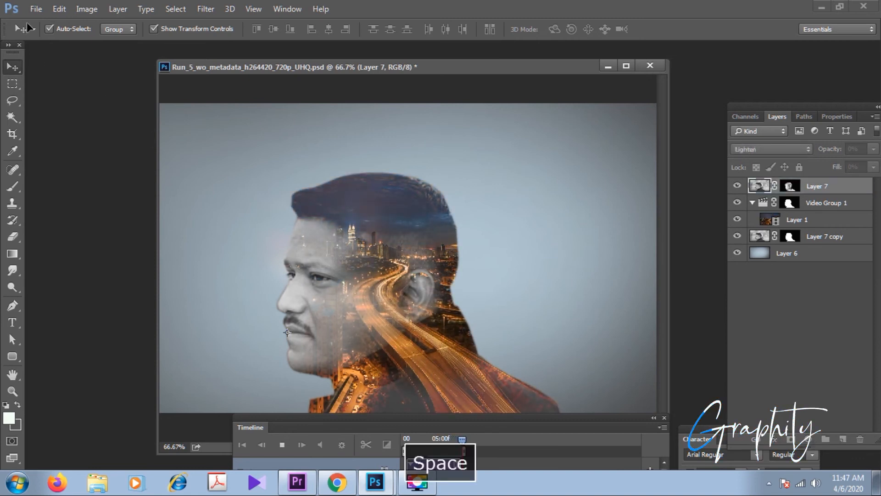
Step: Start a Save for Web (Legacy) GIF export and set its color reduction to Perceptual
{"action": "left_click", "coordinate": [39, 13]}
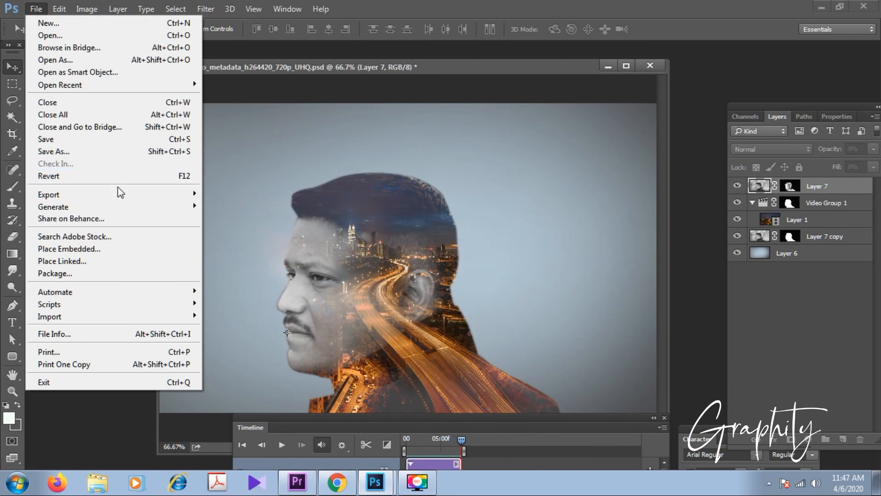
{"action": "mouse_move", "coordinate": [125, 195]}
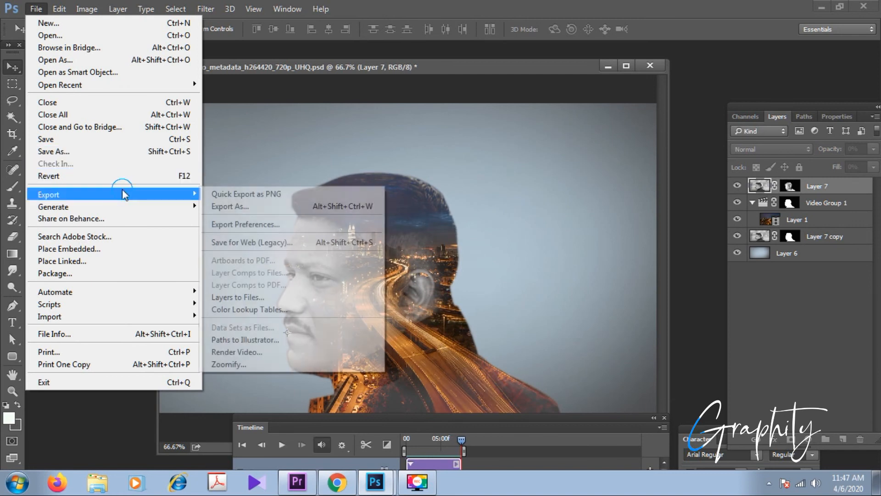
{"action": "left_click", "coordinate": [263, 246]}
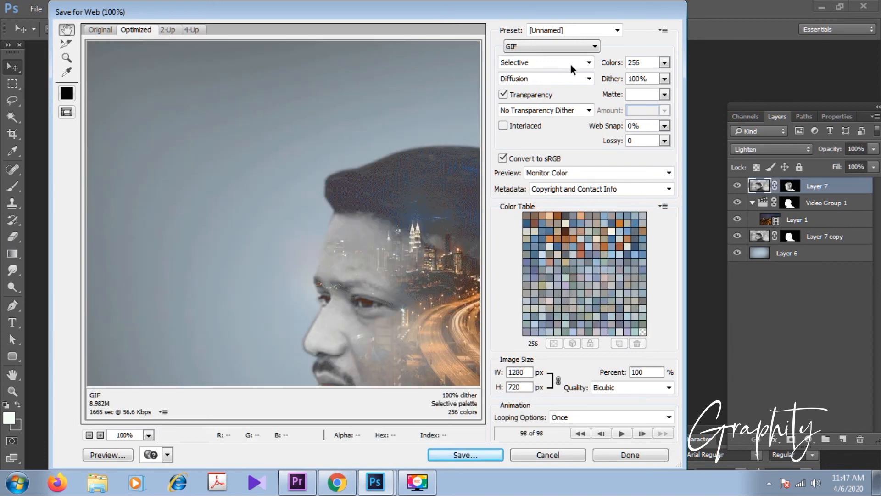
{"action": "left_click", "coordinate": [571, 68]}
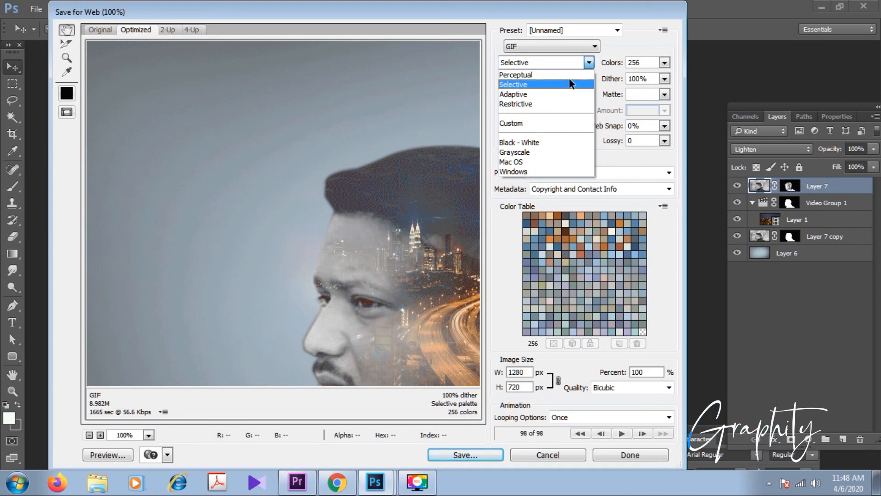
{"action": "left_click", "coordinate": [572, 74]}
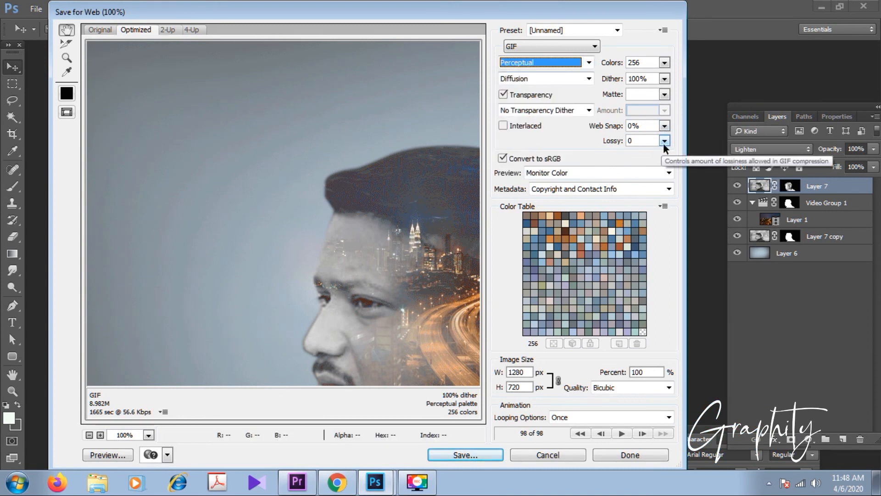
Step: Set the GIF's lossy compression to 18 and save the optimized animation
{"action": "left_click", "coordinate": [664, 141]}
{"action": "left_click", "coordinate": [607, 158]}
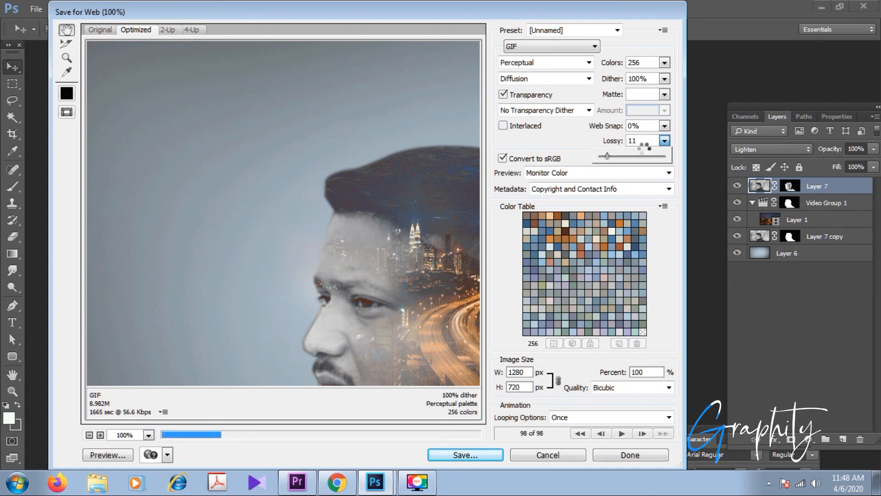
{"action": "left_click", "coordinate": [471, 456]}
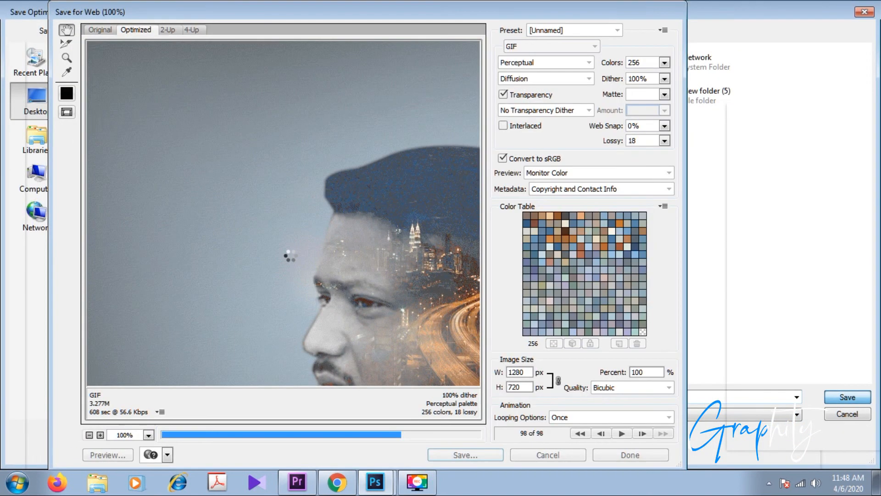